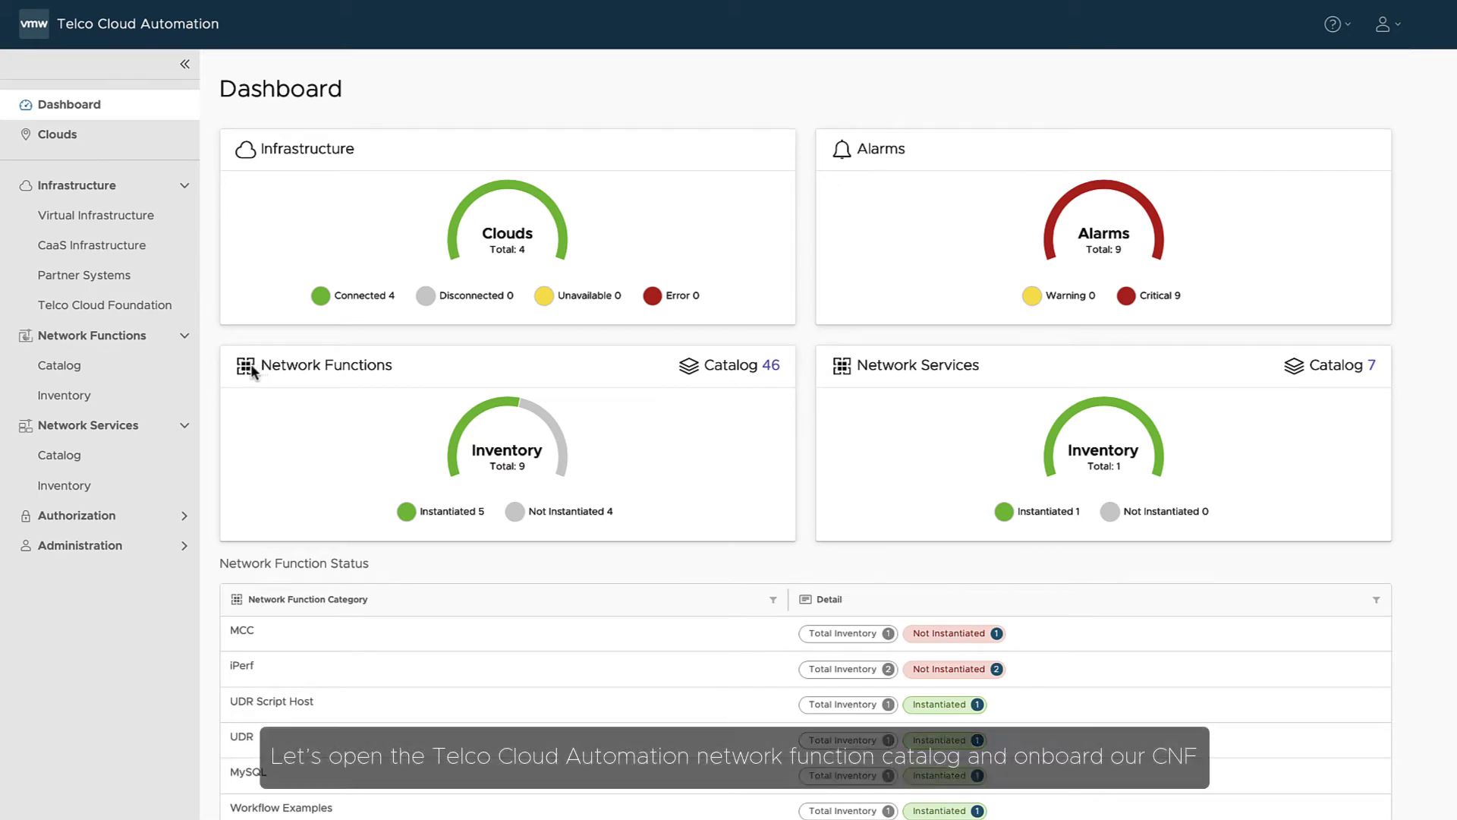
Start onboarding from the Network Function Catalog and choose Upload Network Function Package
{"action": "left_click", "coordinate": [104, 375]}
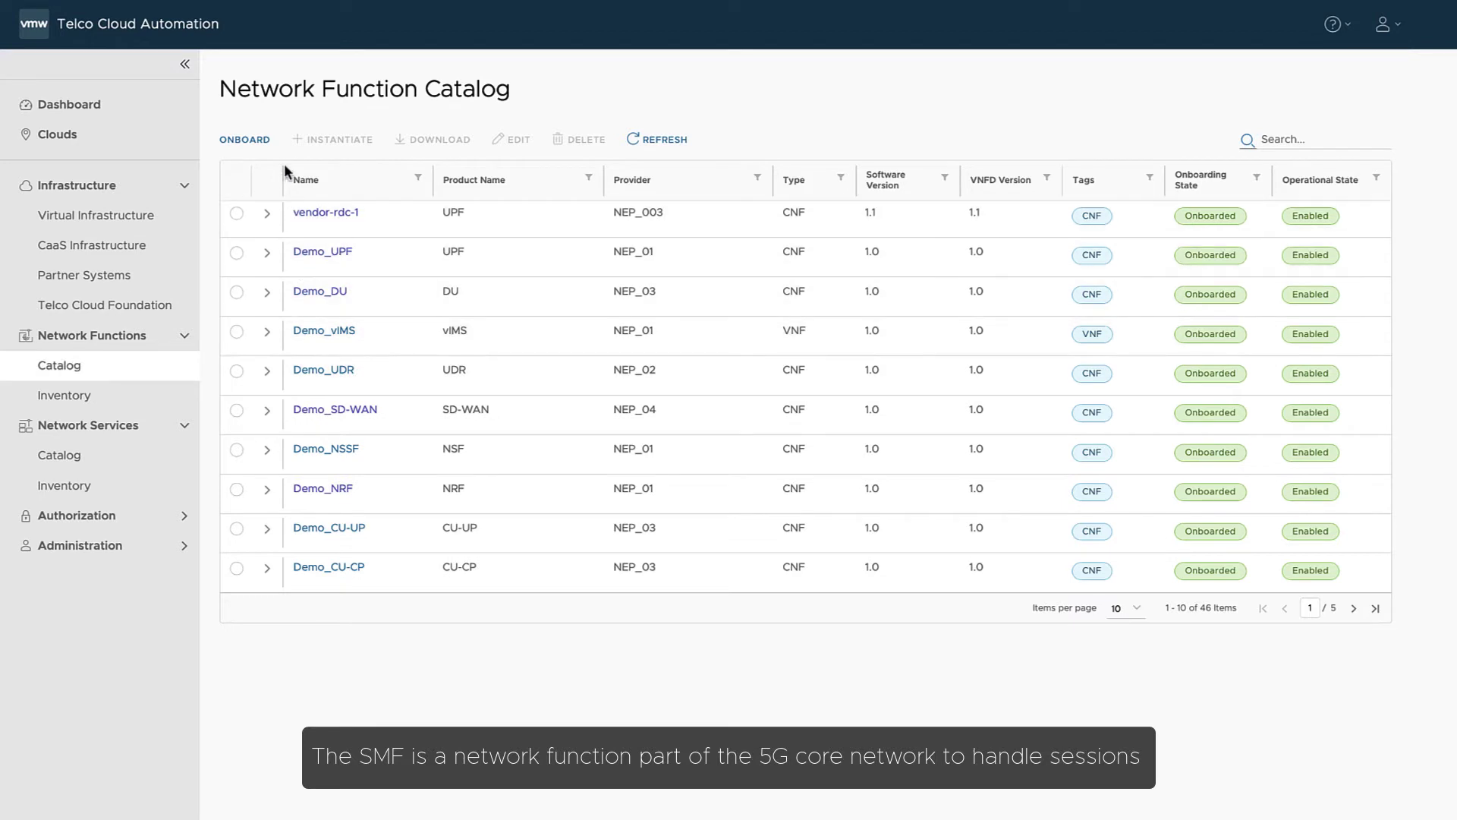
{"action": "left_click", "coordinate": [259, 147]}
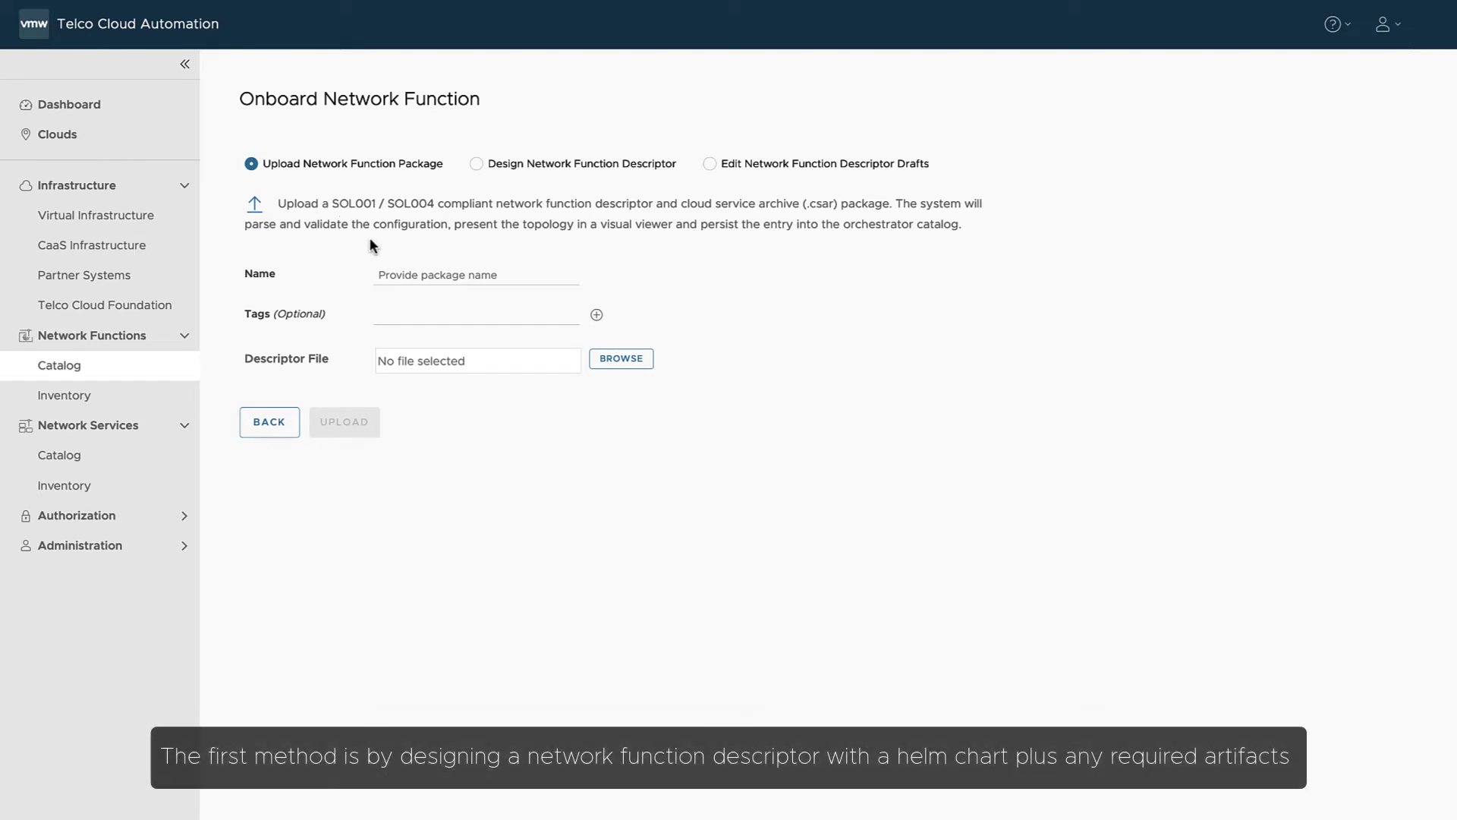
{"action": "left_click", "coordinate": [504, 168]}
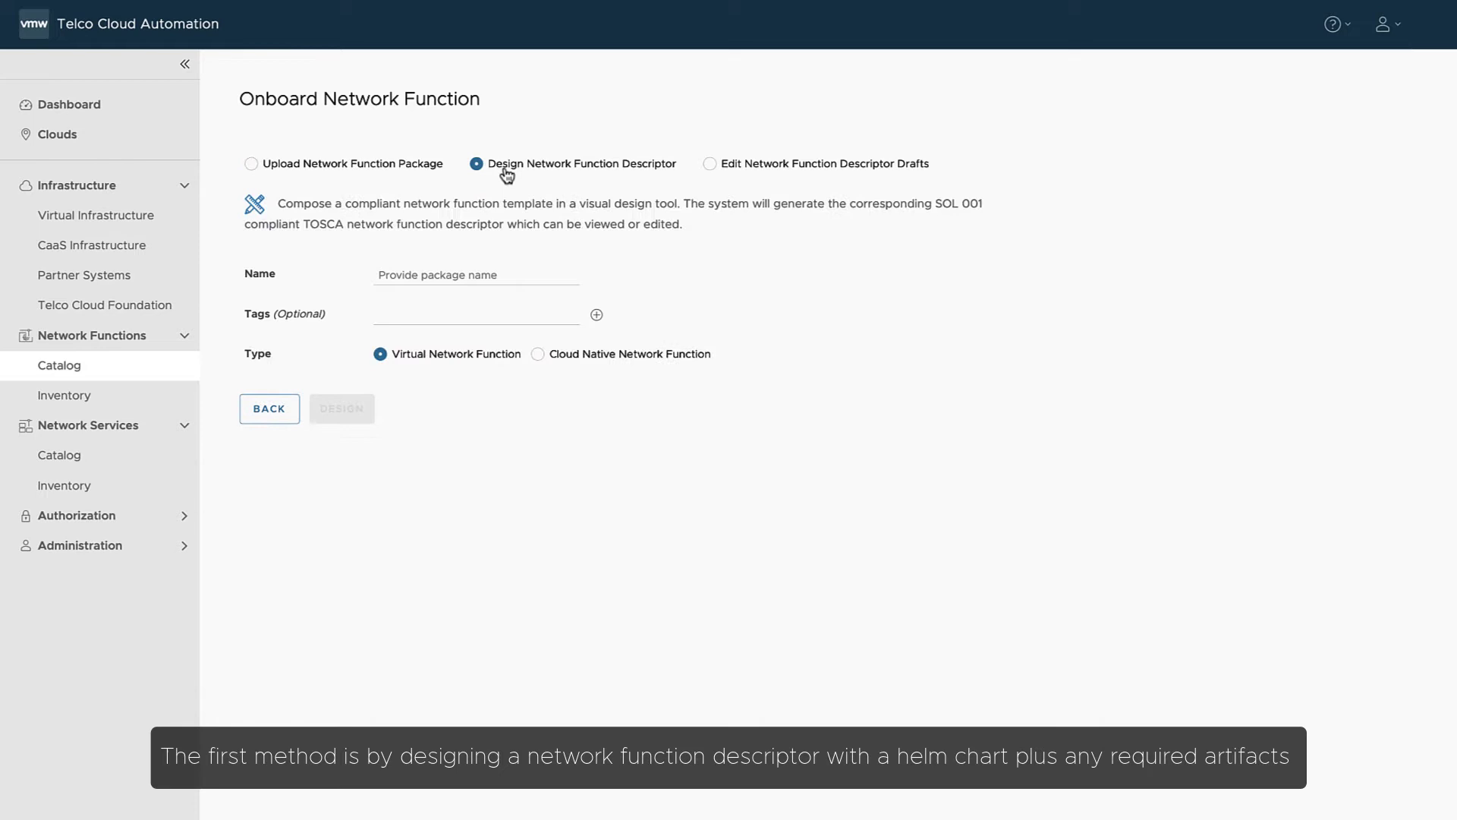
{"action": "left_click", "coordinate": [709, 165]}
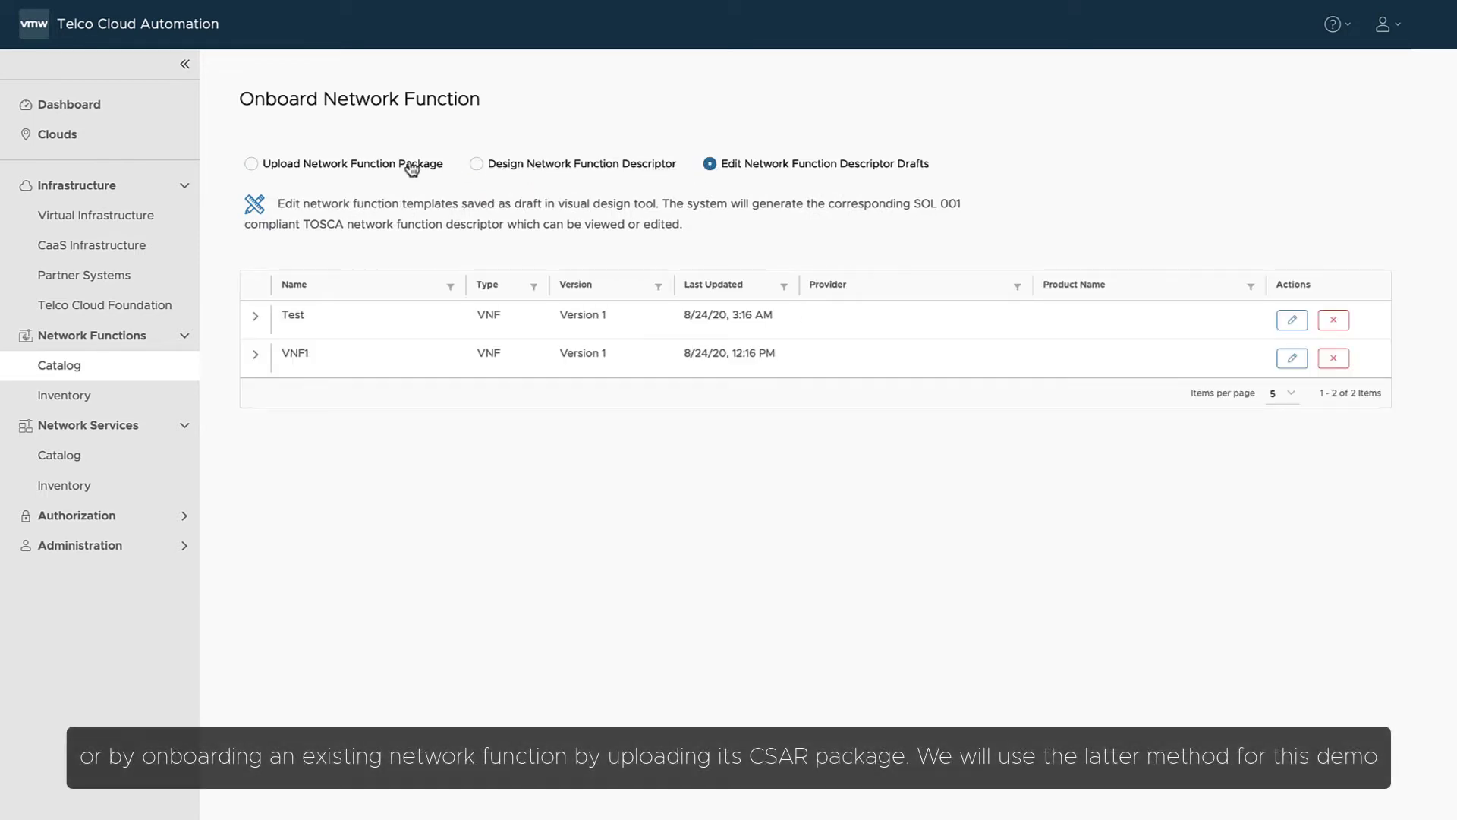
{"action": "left_click", "coordinate": [315, 168]}
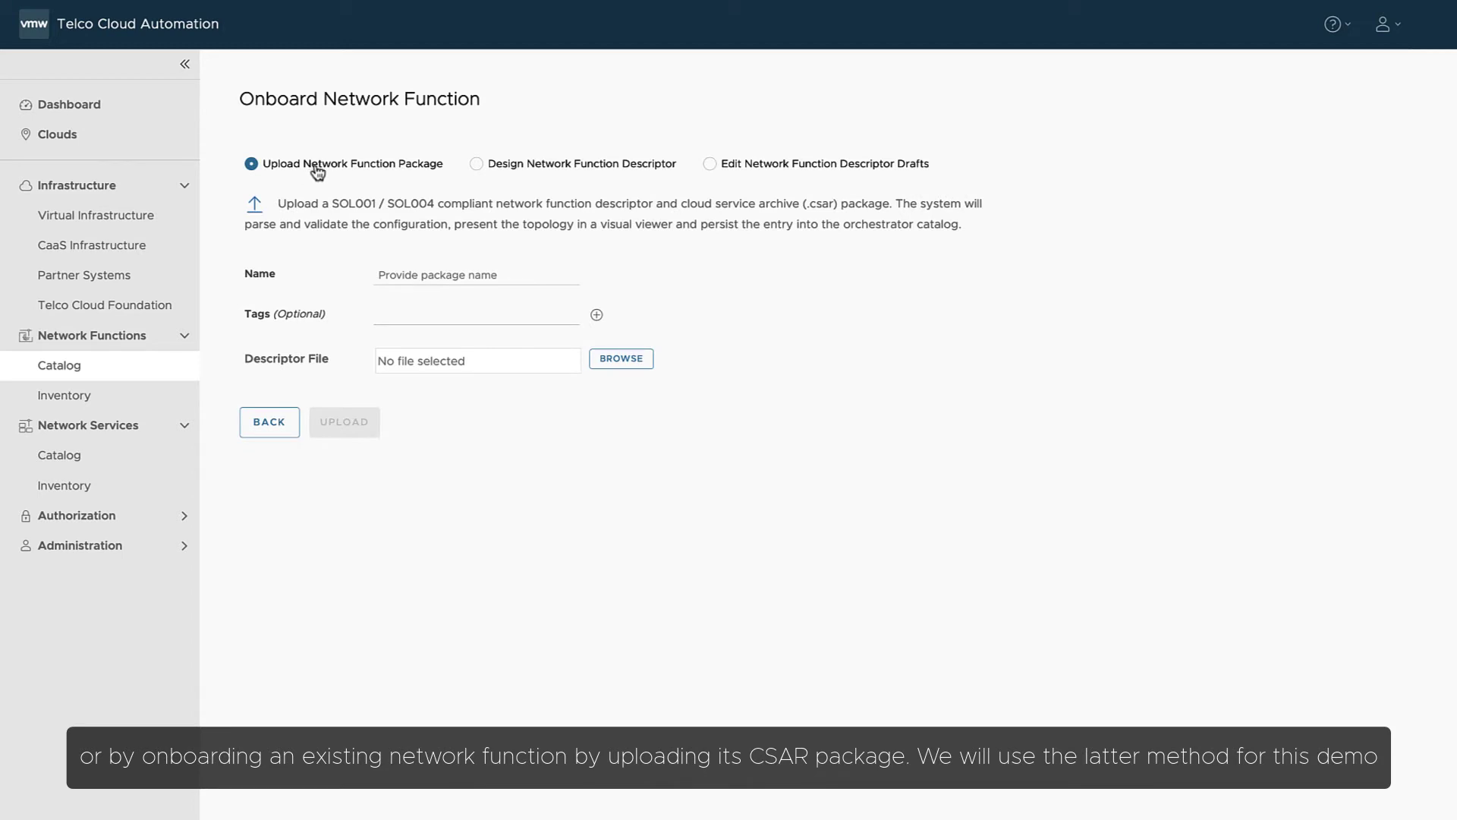
Enter Demo_SMF as the package name and add the tags CNF and SR-IOV
{"action": "left_click", "coordinate": [447, 270]}
{"action": "type", "text": "Demo"}
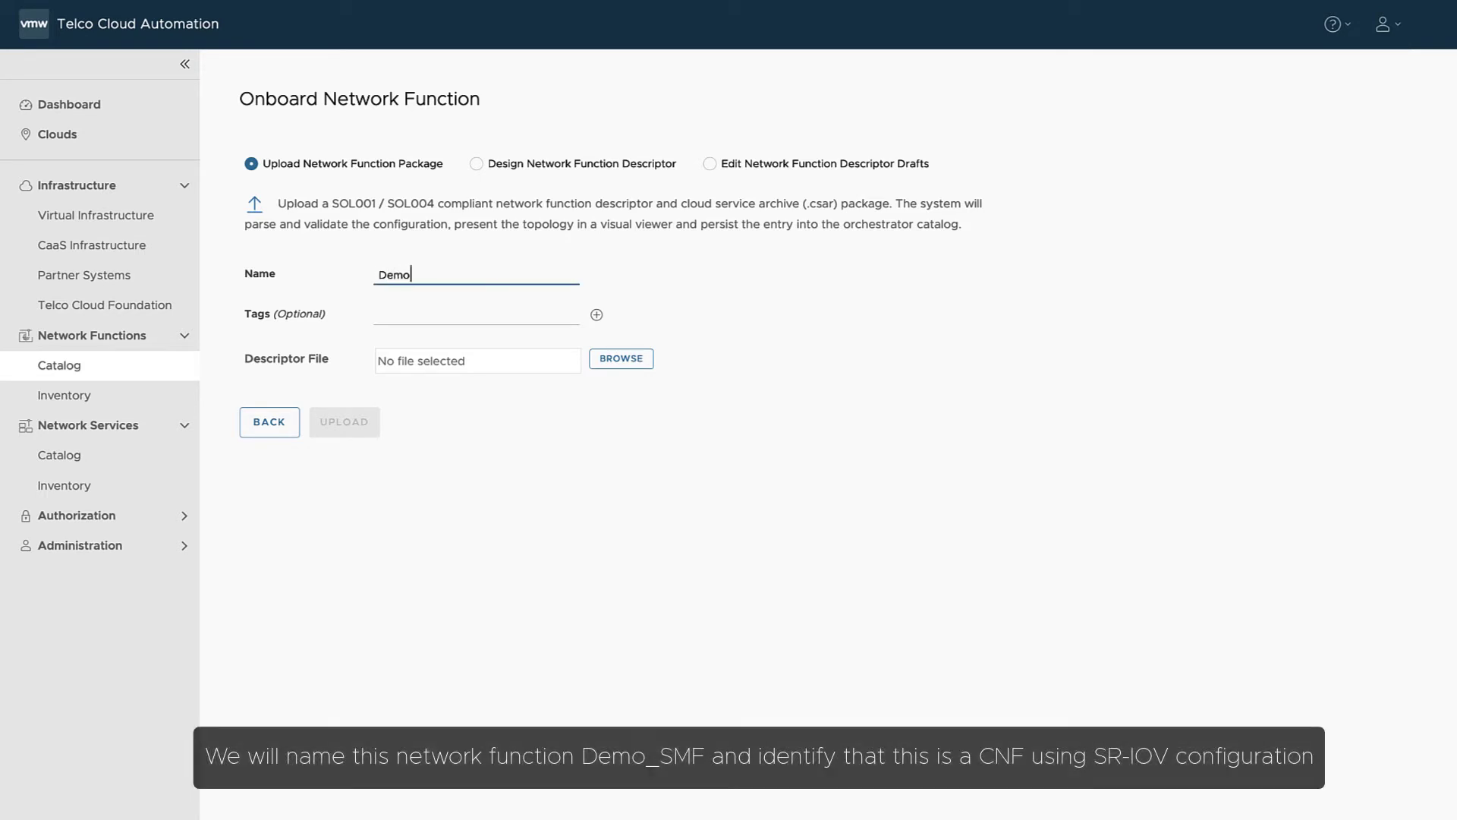
{"action": "type", "text": "_SMF"}
{"action": "left_click", "coordinate": [441, 311]}
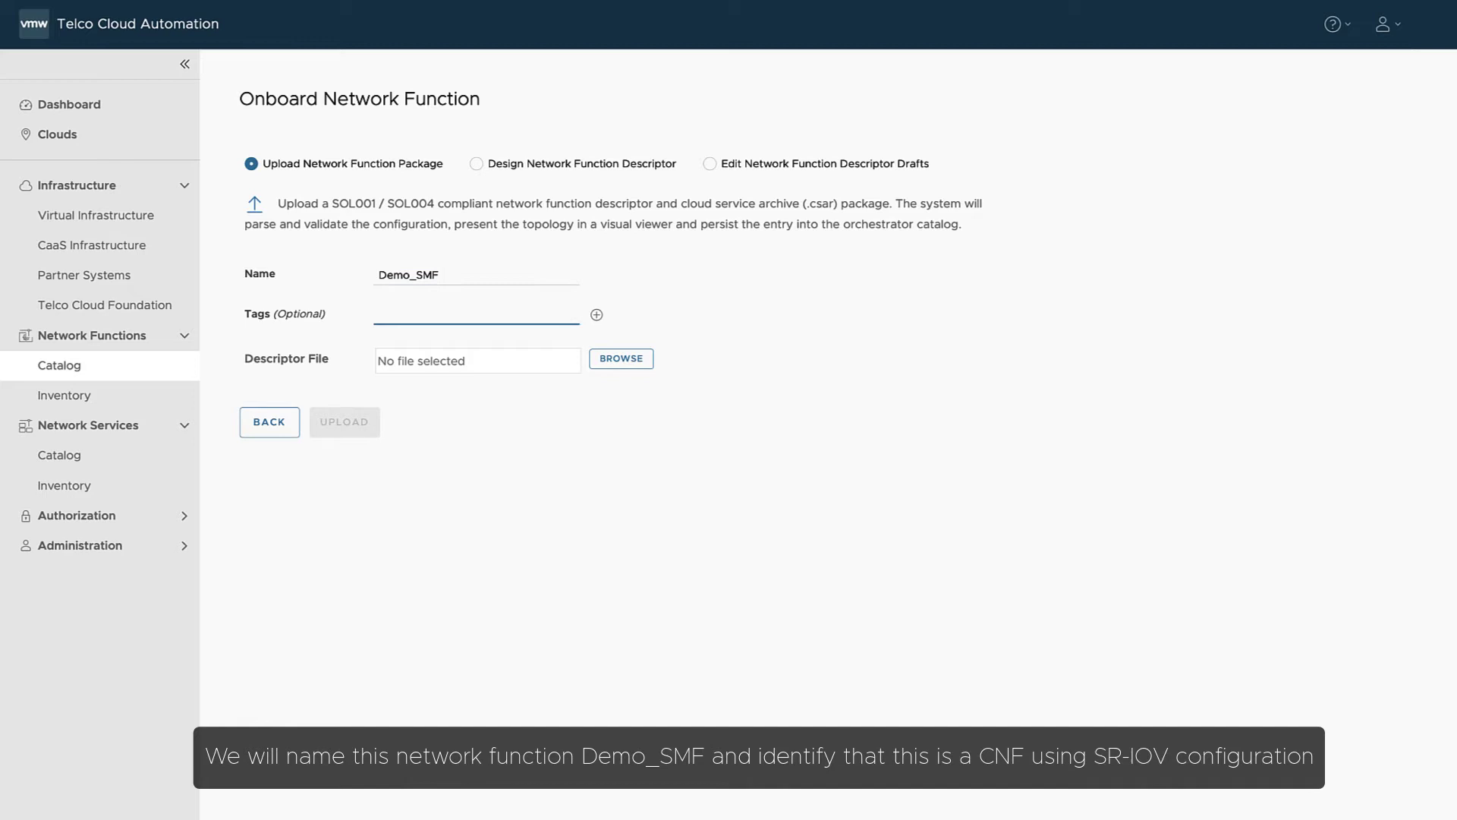
{"action": "type", "text": "CNF"}
{"action": "left_click", "coordinate": [597, 315]}
{"action": "left_click", "coordinate": [564, 322]}
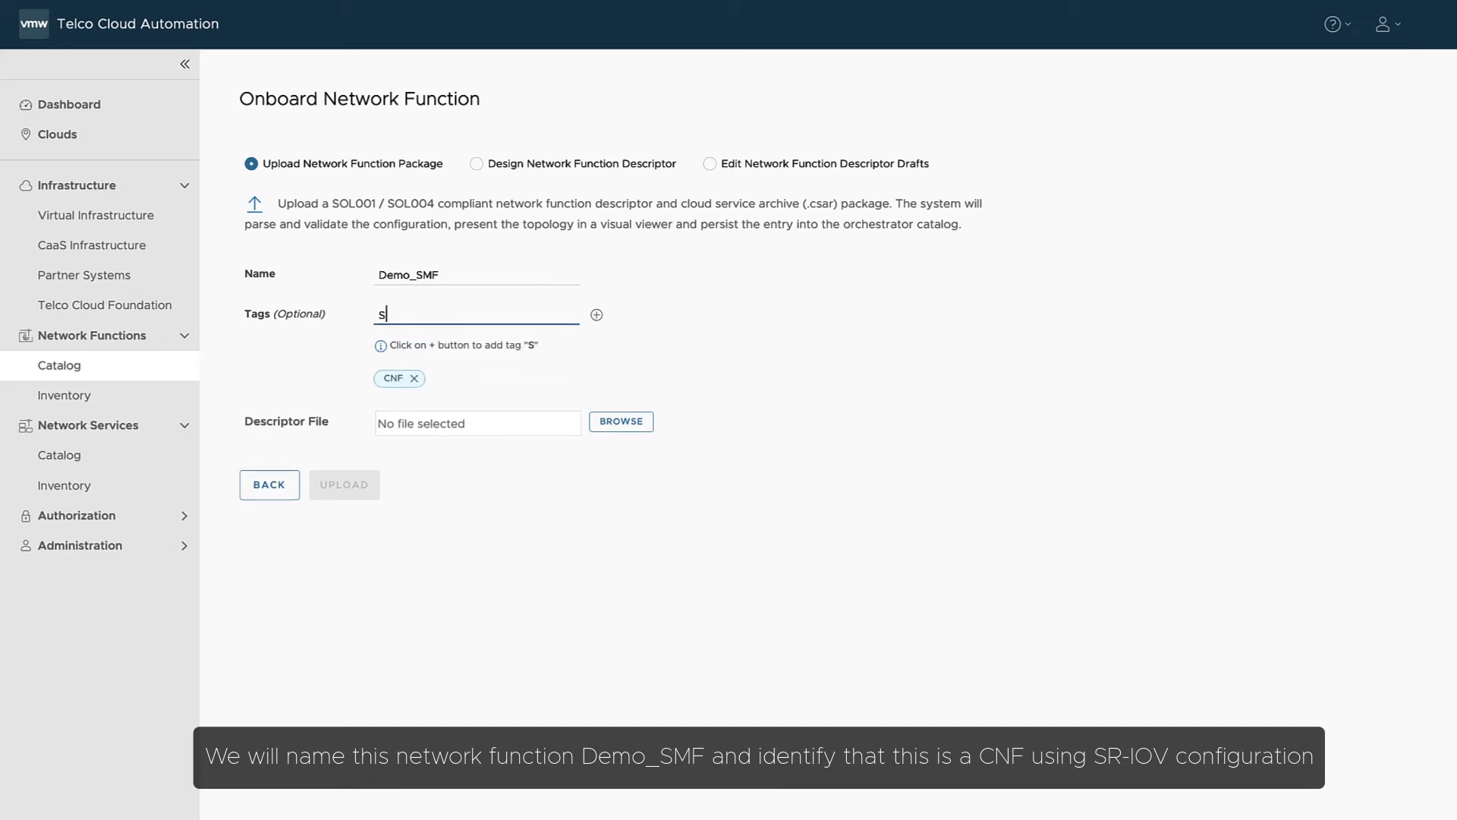
{"action": "type", "text": "SR-IOV"}
{"action": "left_click", "coordinate": [597, 314]}
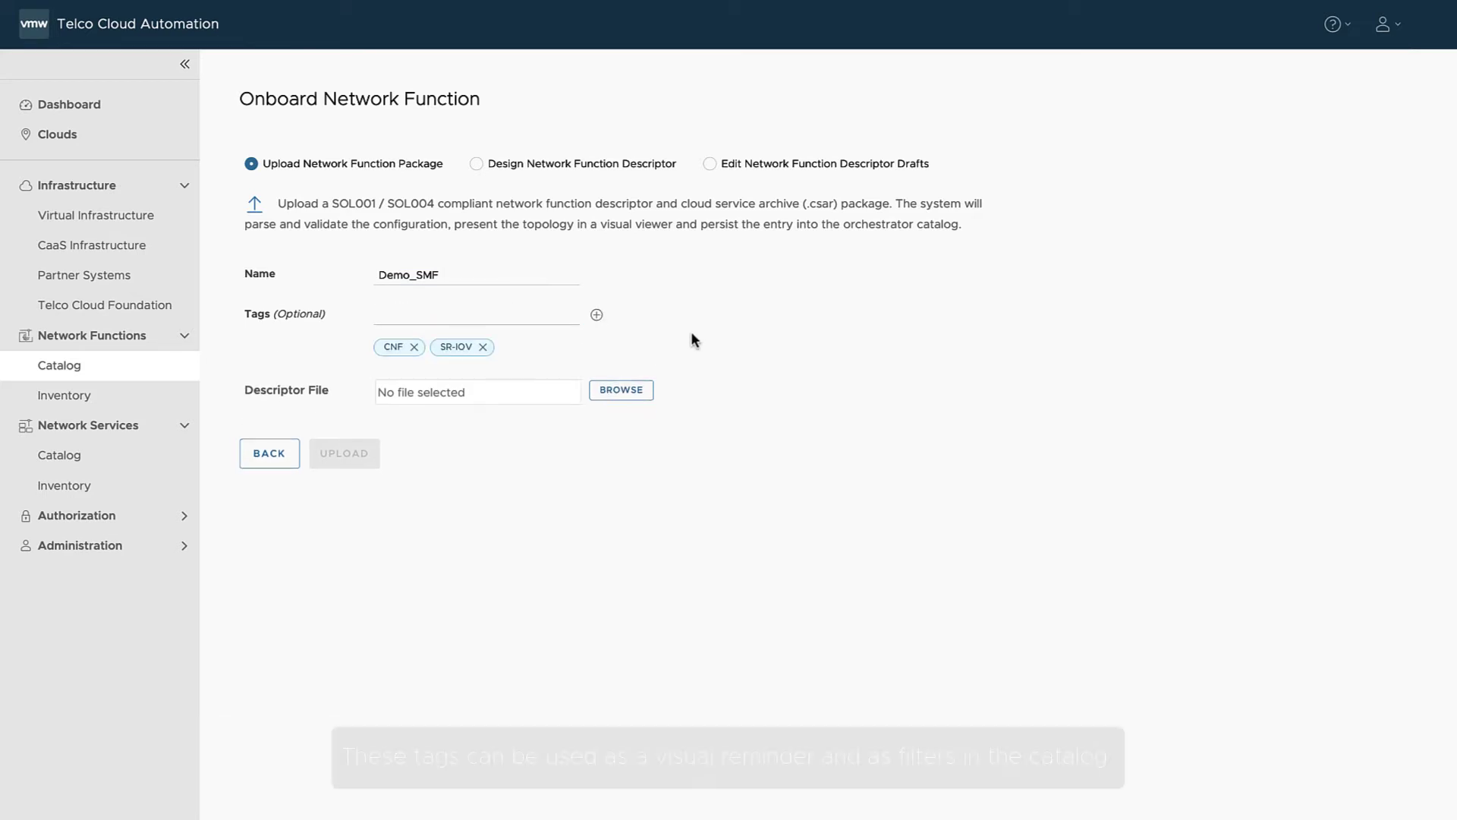
Choose Certified_SMF.csar from the CSAR folder as the descriptor file
{"action": "left_click", "coordinate": [623, 390]}
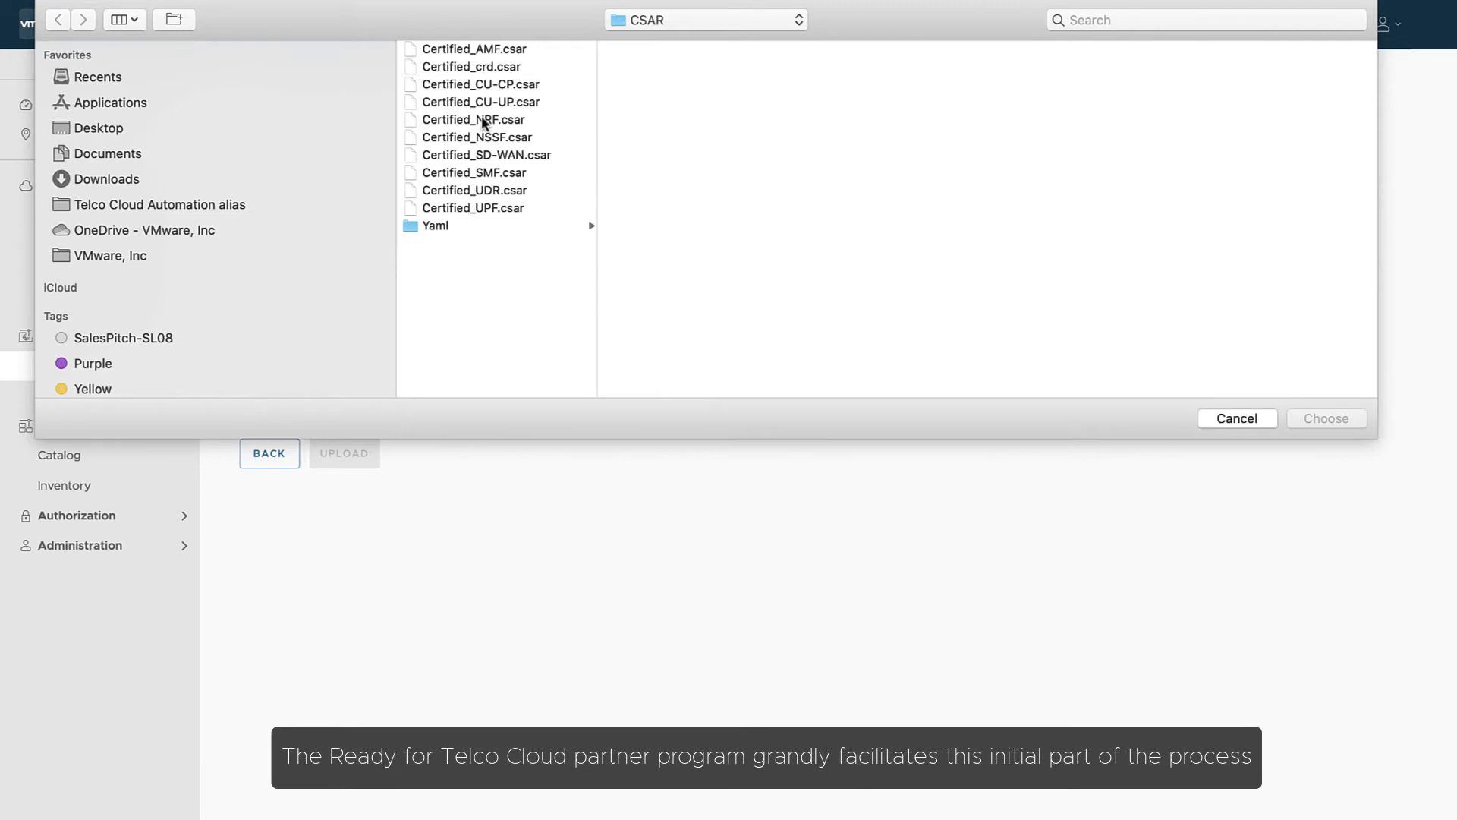
{"action": "left_click", "coordinate": [487, 174]}
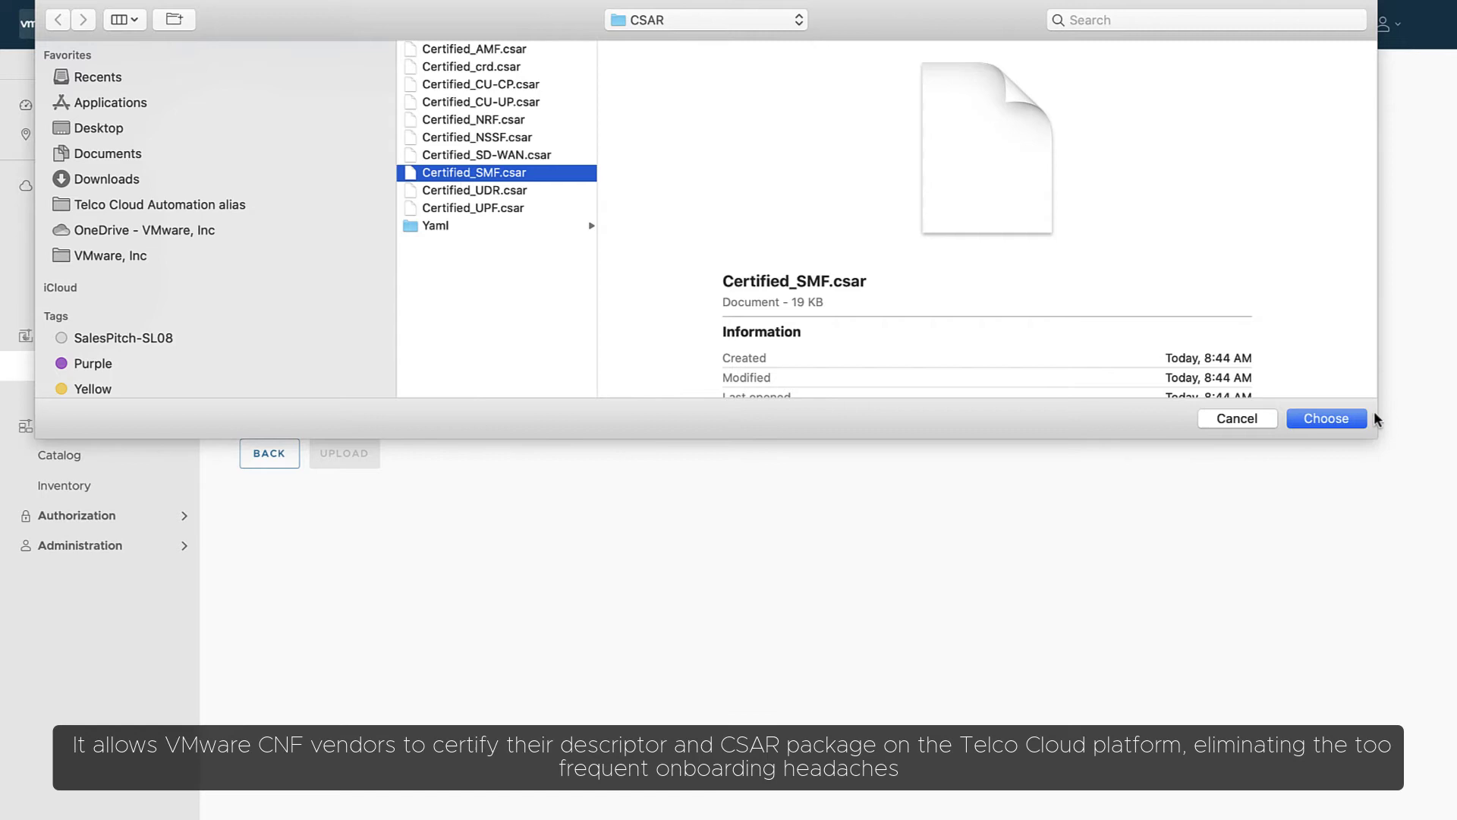
{"action": "left_click", "coordinate": [1340, 419]}
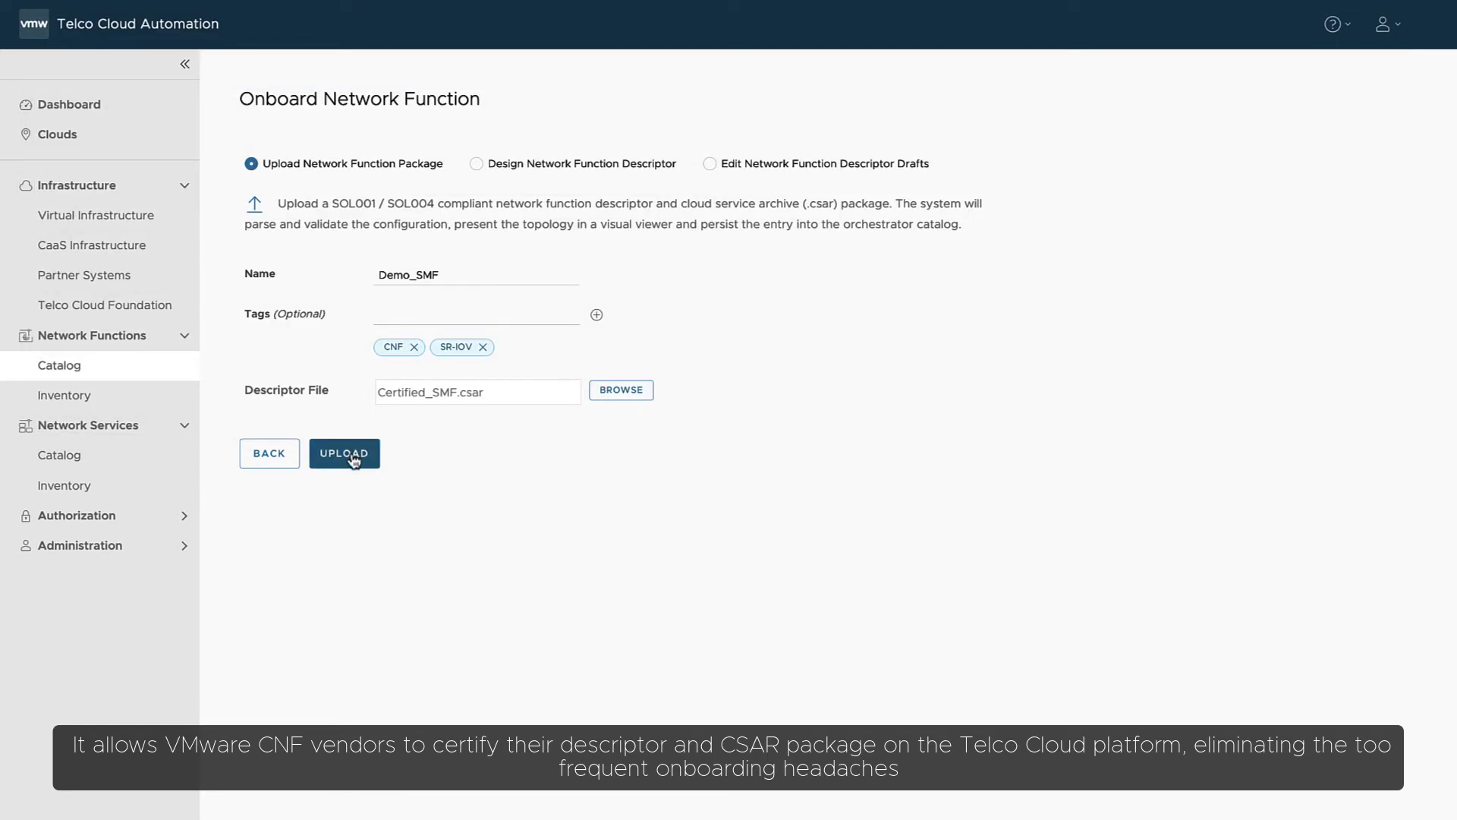
Upload the Demo_SMF package, review its VNFD source, then select Demo_SMF in the catalog
{"action": "left_click", "coordinate": [352, 458]}
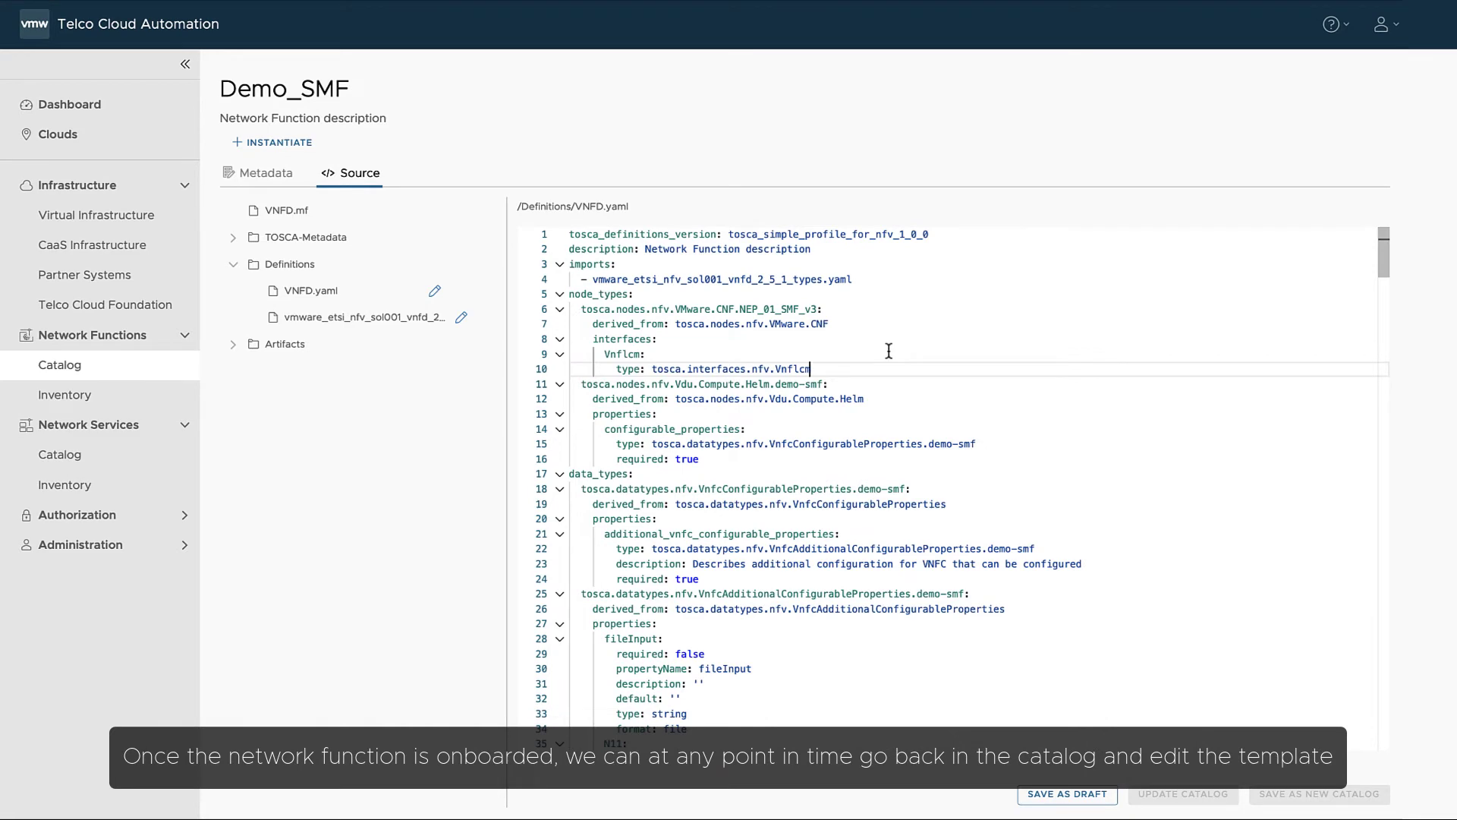
{"action": "left_click", "coordinate": [612, 256]}
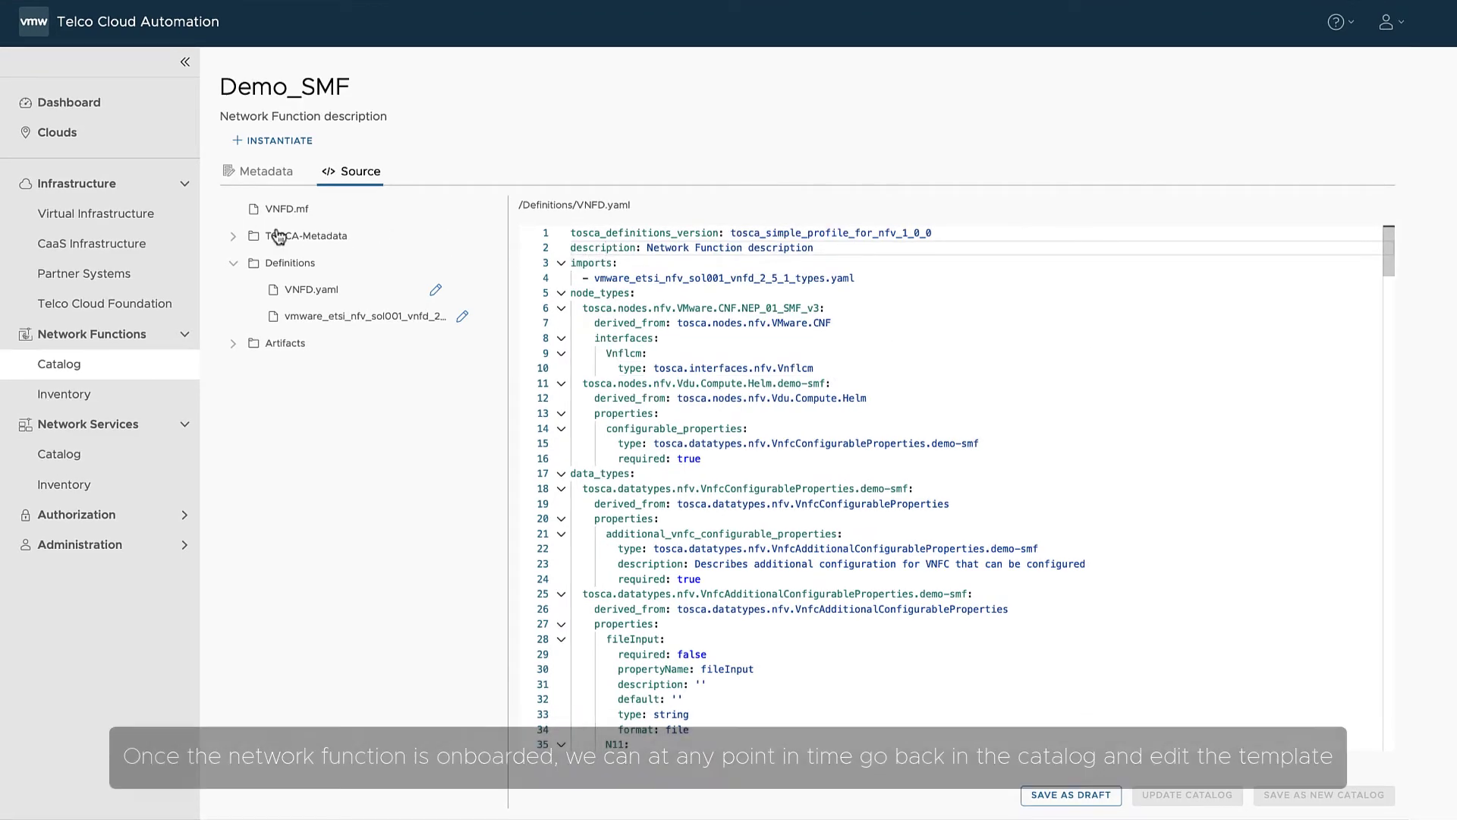
{"action": "left_click", "coordinate": [126, 363]}
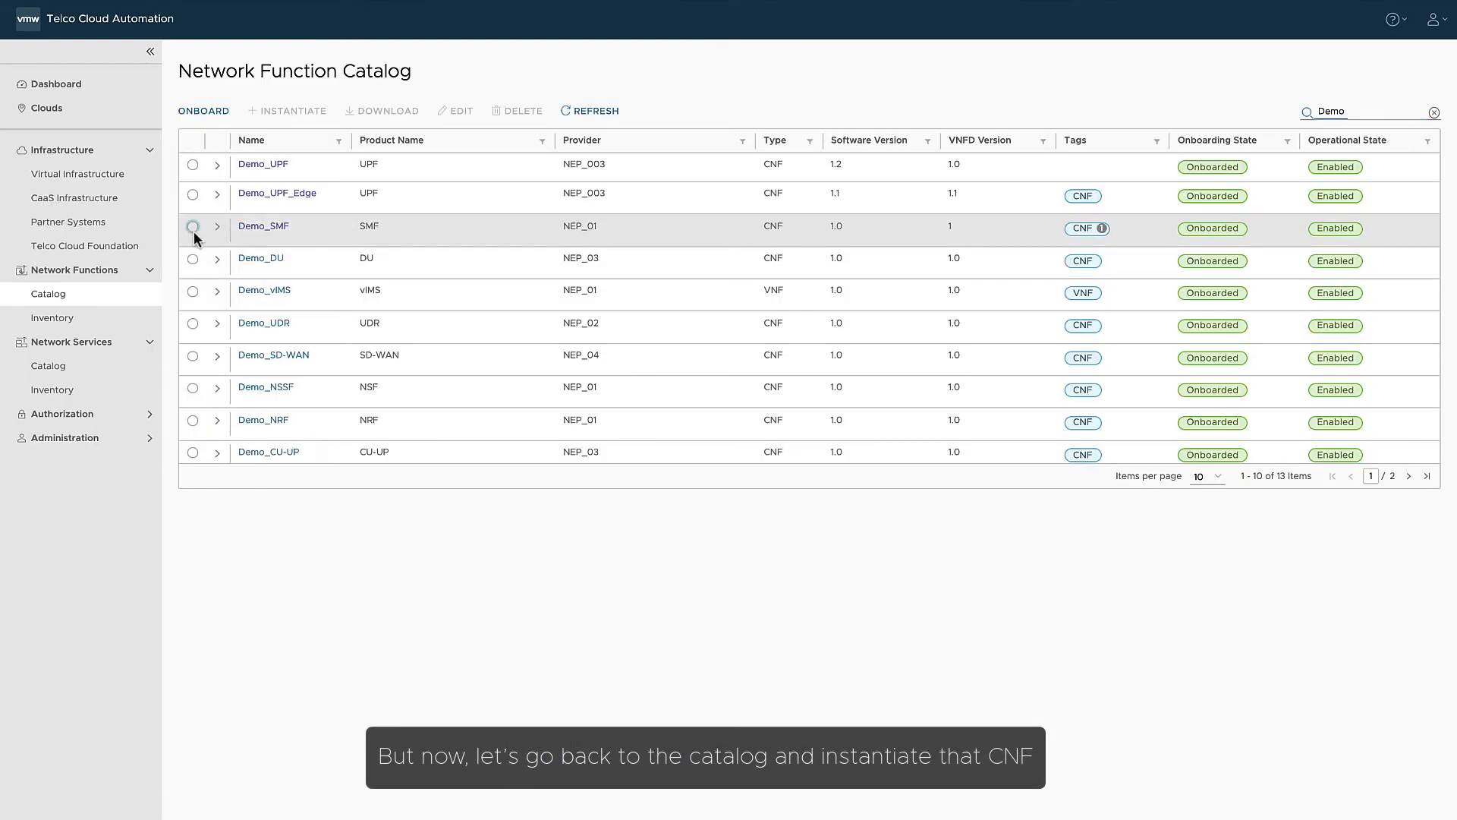
{"action": "left_click", "coordinate": [193, 227]}
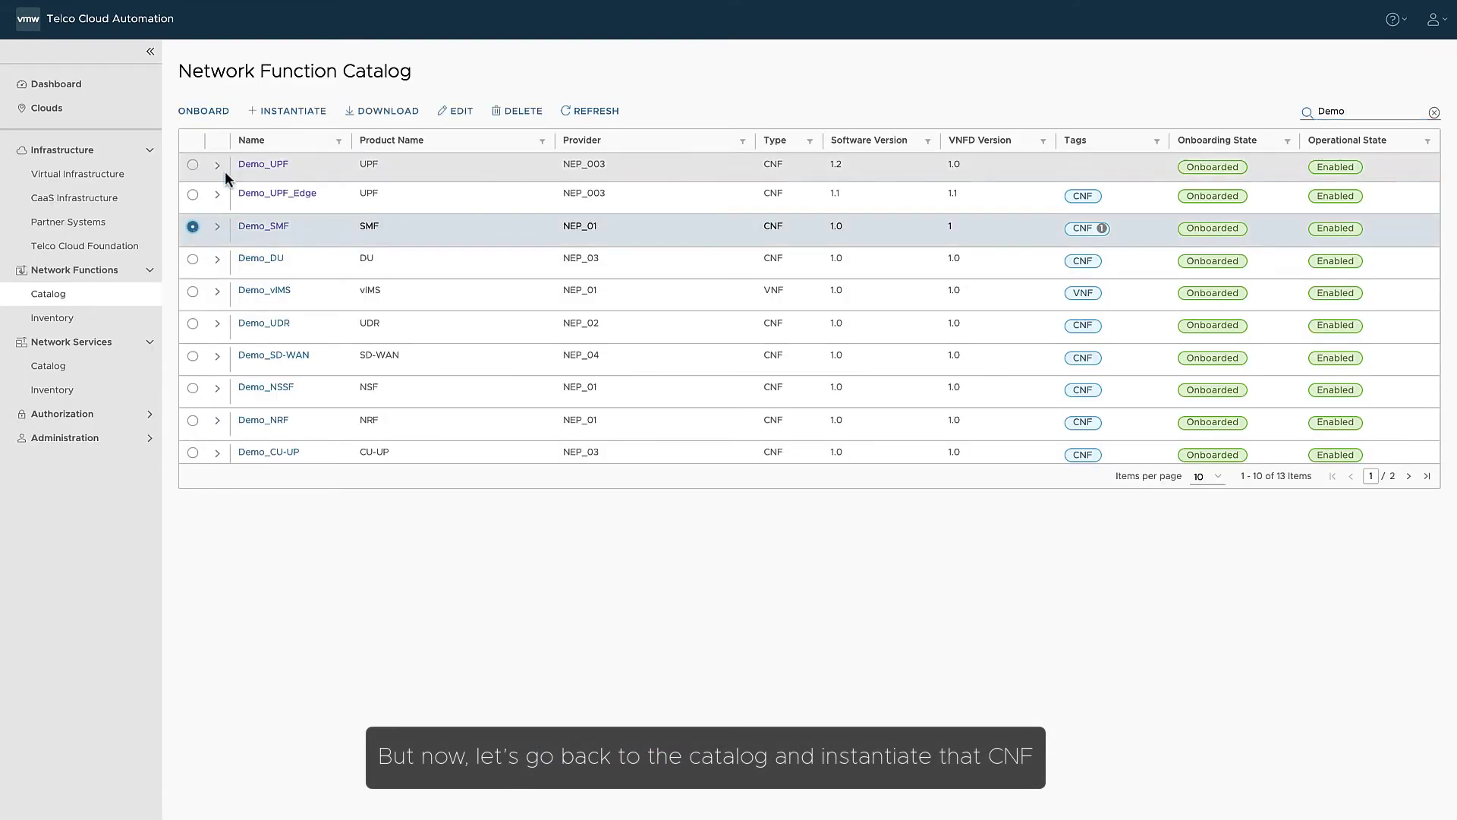
Start instantiating Demo_SMF, name the instance Demo_Instance_SMF, and bring up the cloud choices
{"action": "left_click", "coordinate": [285, 111]}
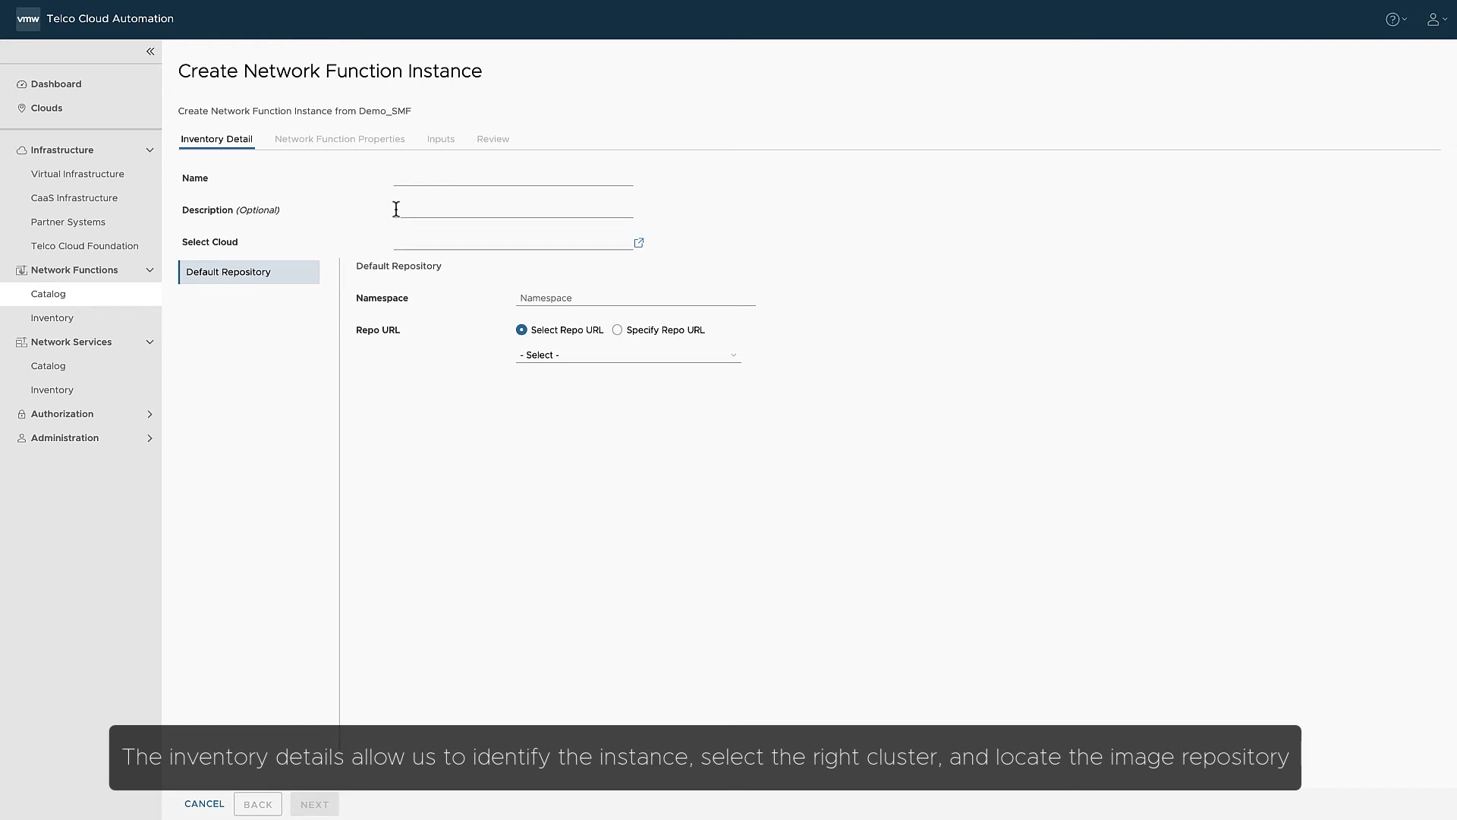
{"action": "left_click", "coordinate": [397, 181]}
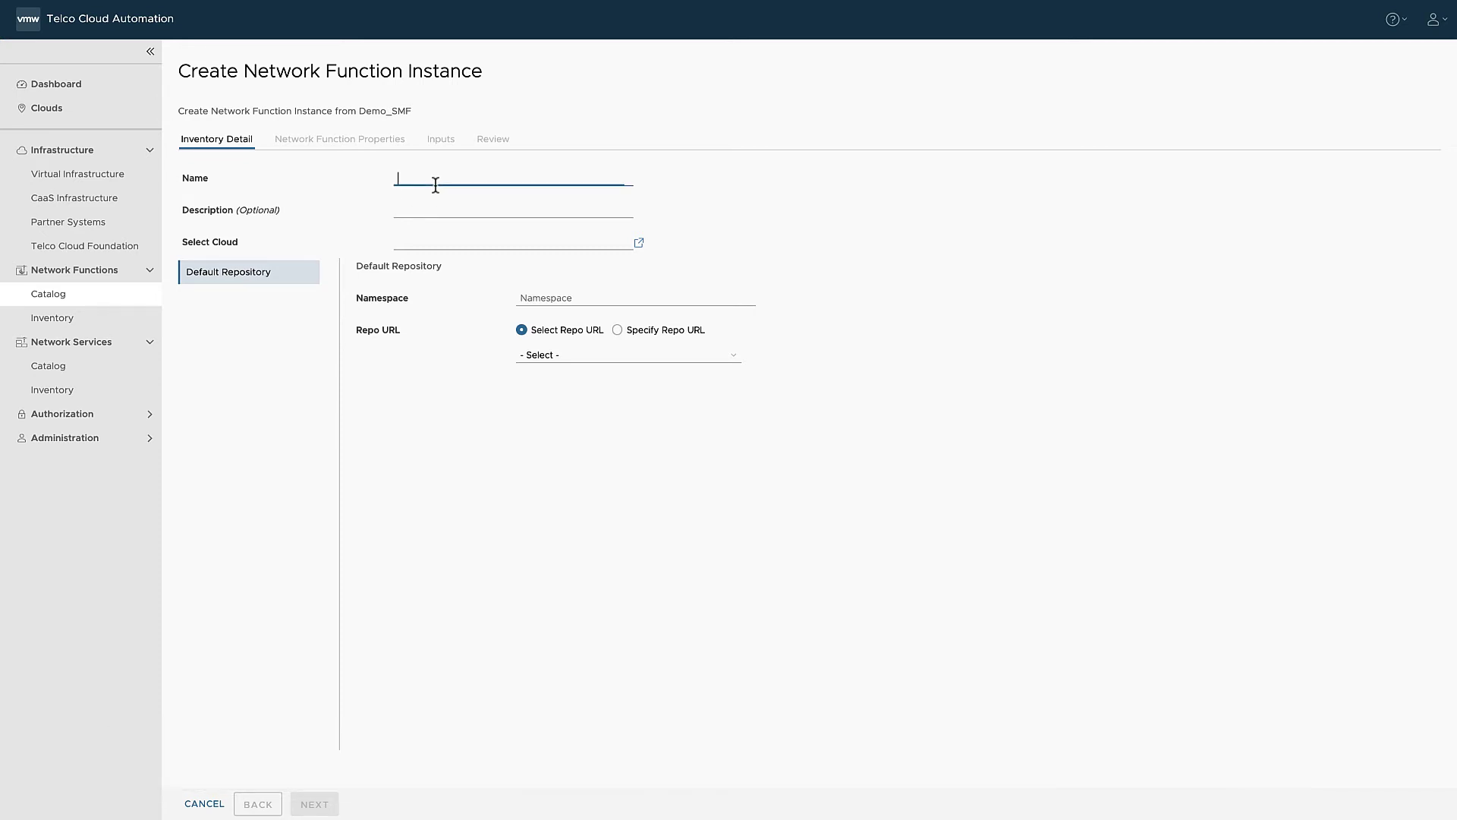
{"action": "type", "text": "Demo_Instance_SMF"}
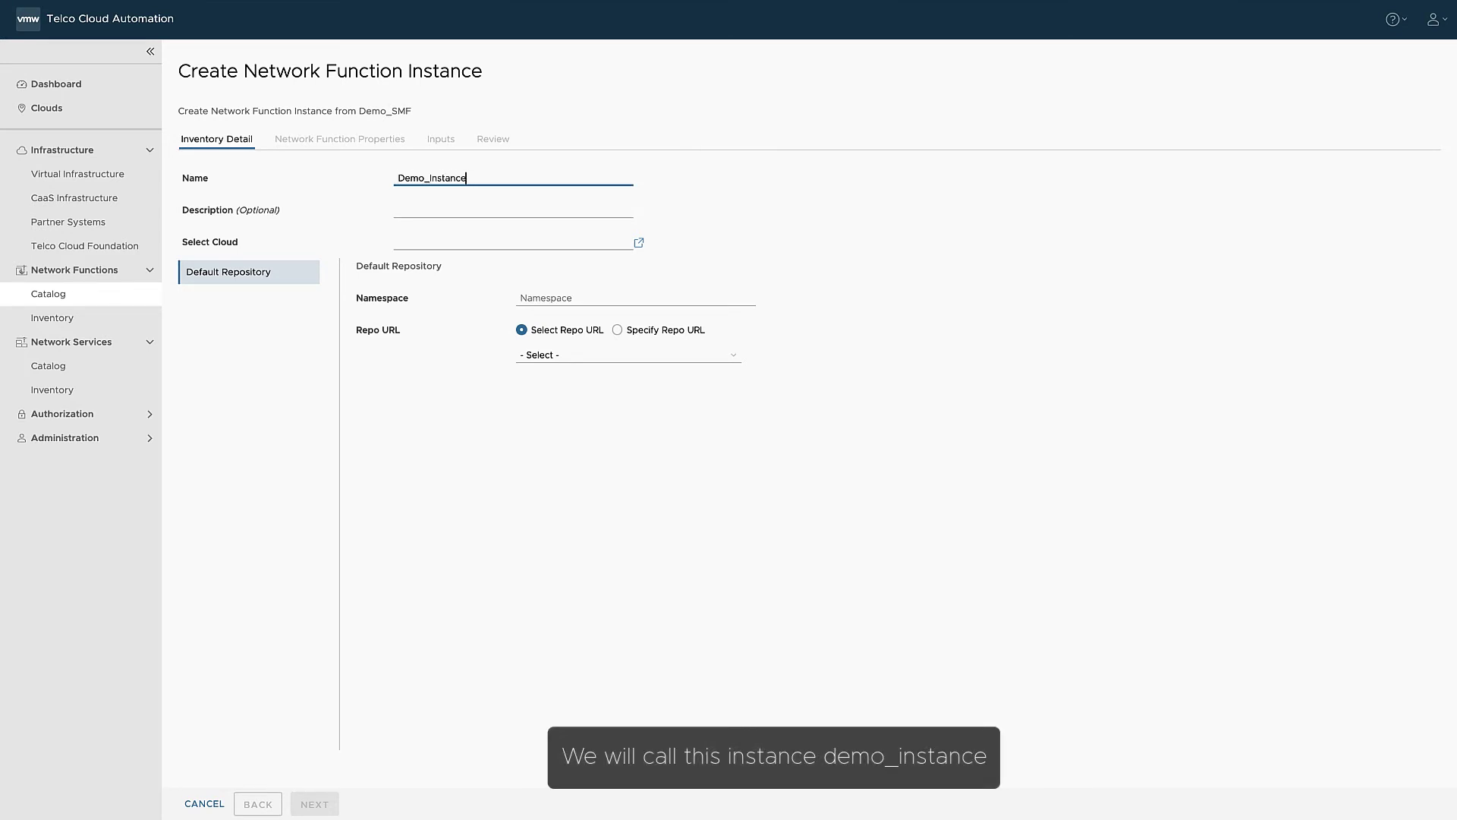
{"action": "left_click", "coordinate": [418, 243]}
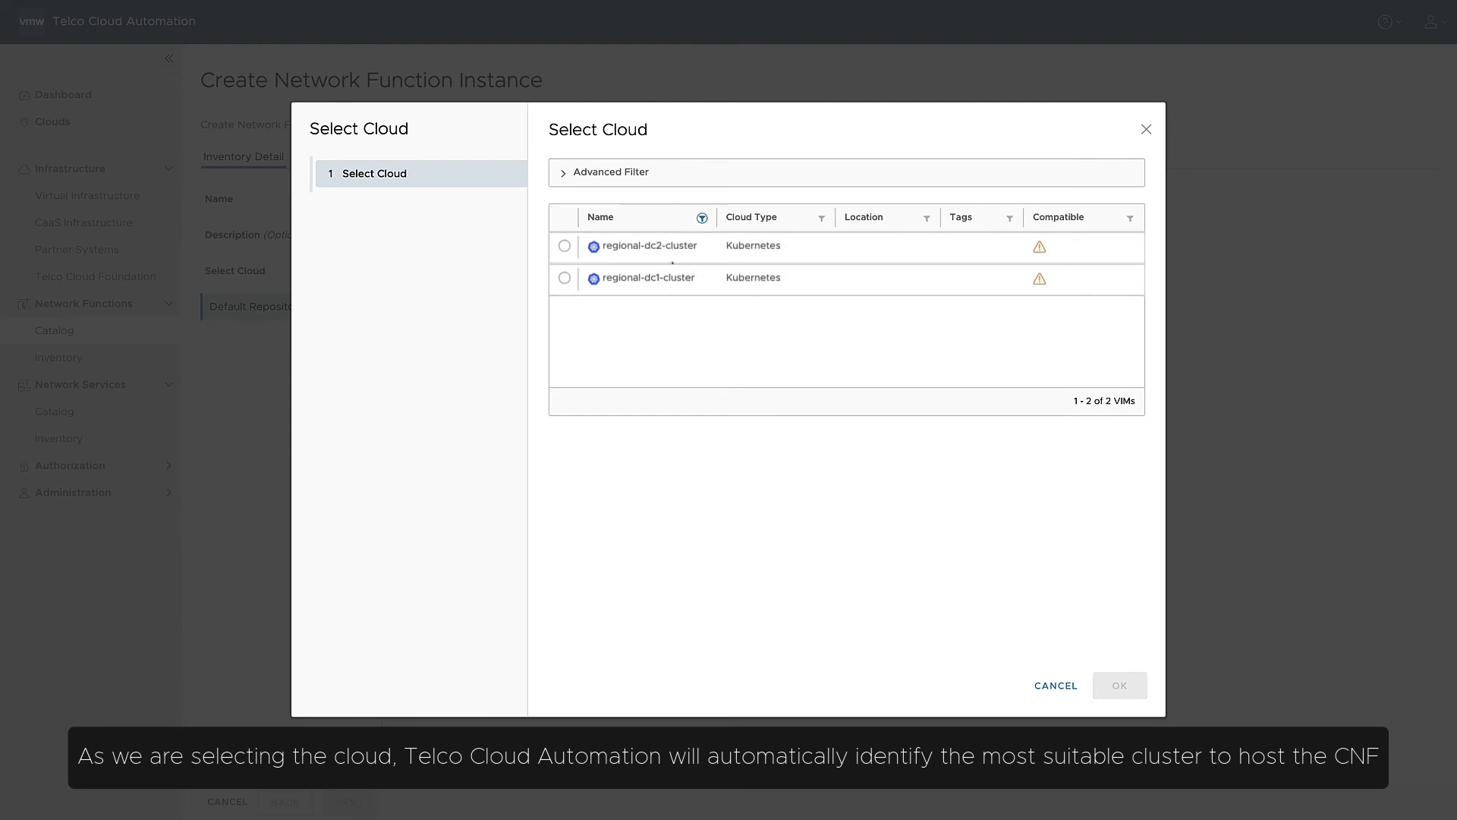
Select regional-dc2-cluster with the smf node pool and accept the required node customization
{"action": "left_click", "coordinate": [565, 247]}
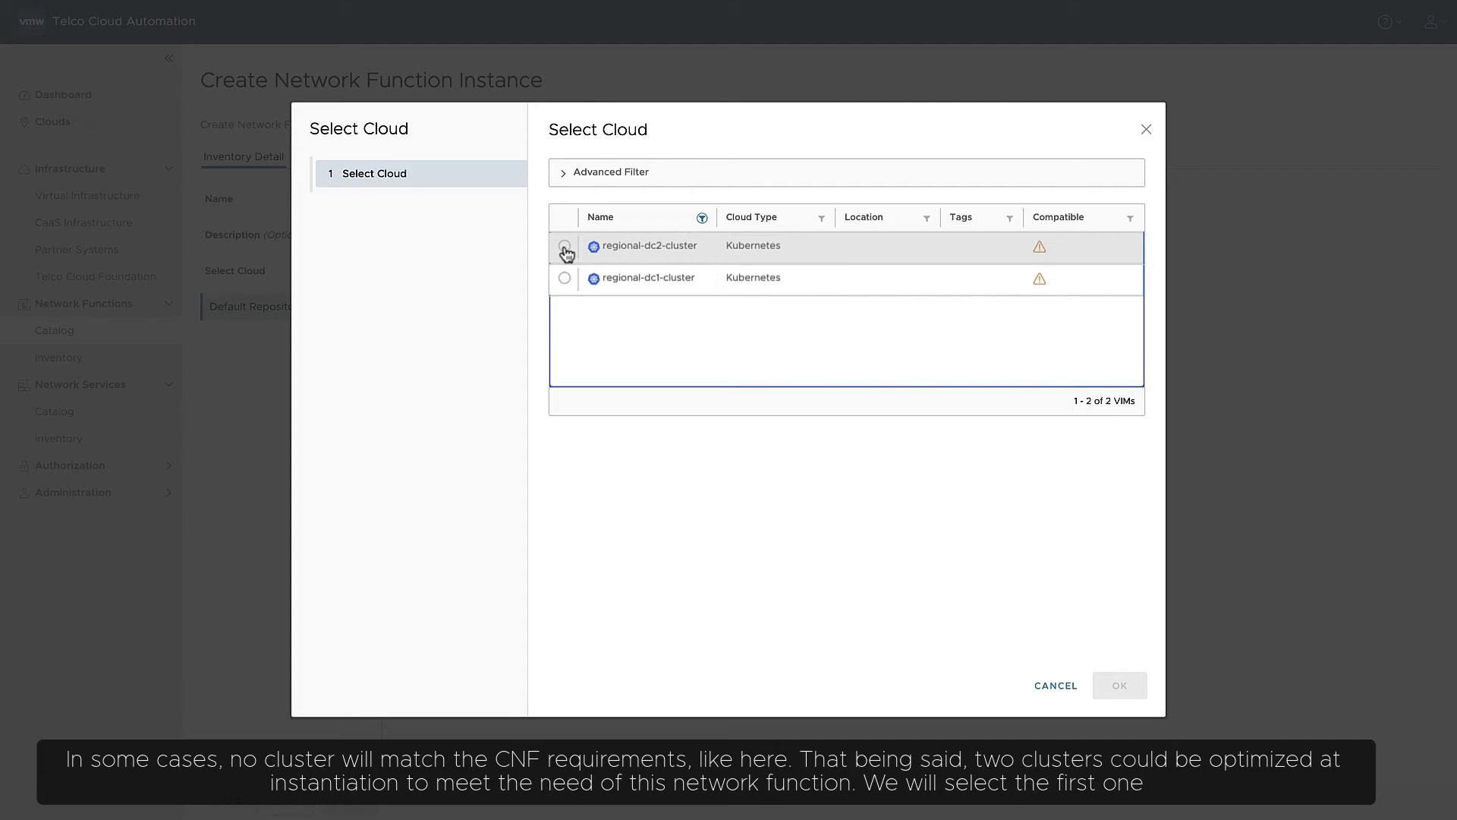
{"action": "left_click", "coordinate": [565, 246]}
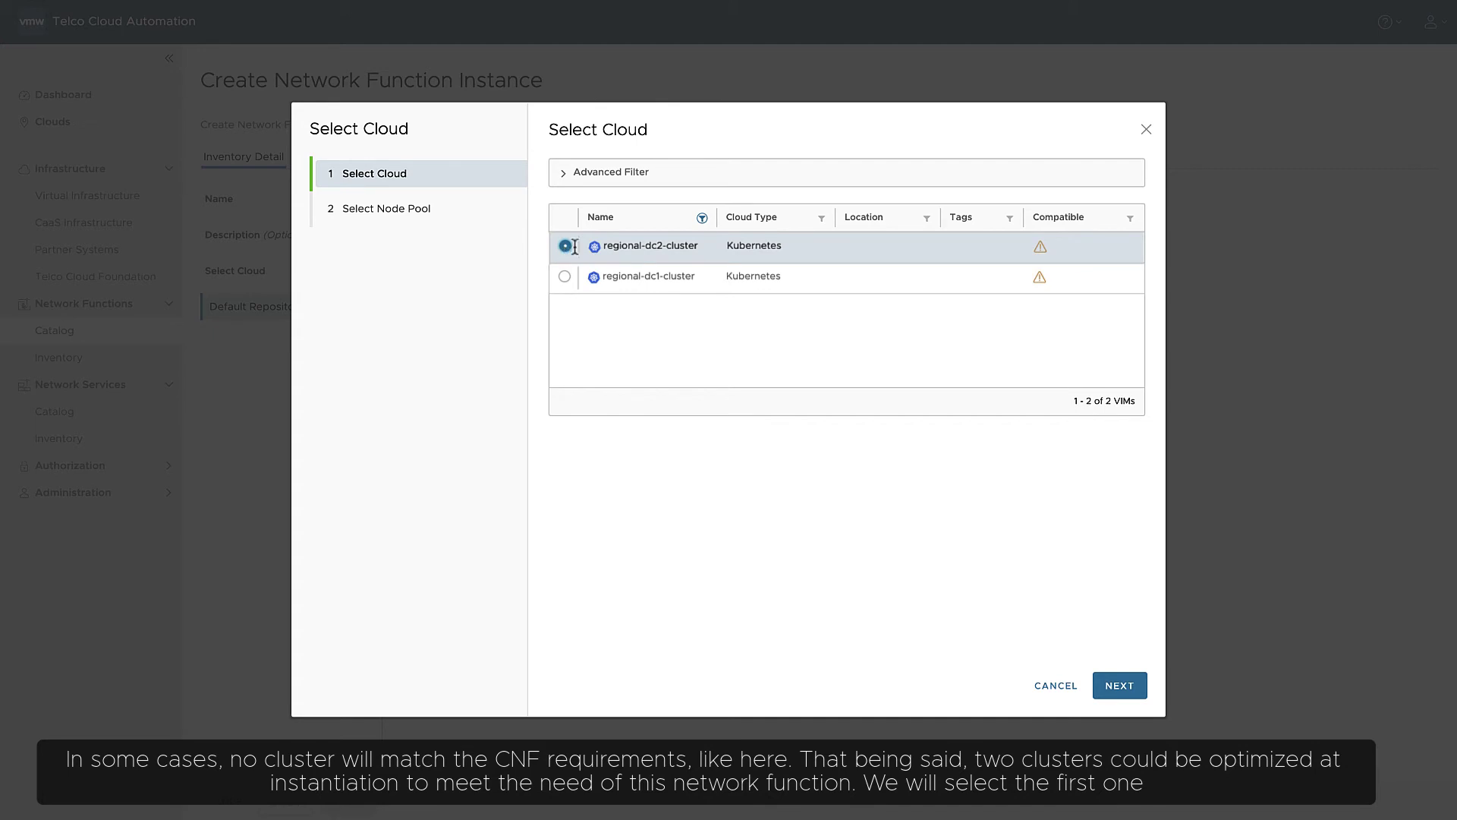
{"action": "left_click", "coordinate": [1126, 691]}
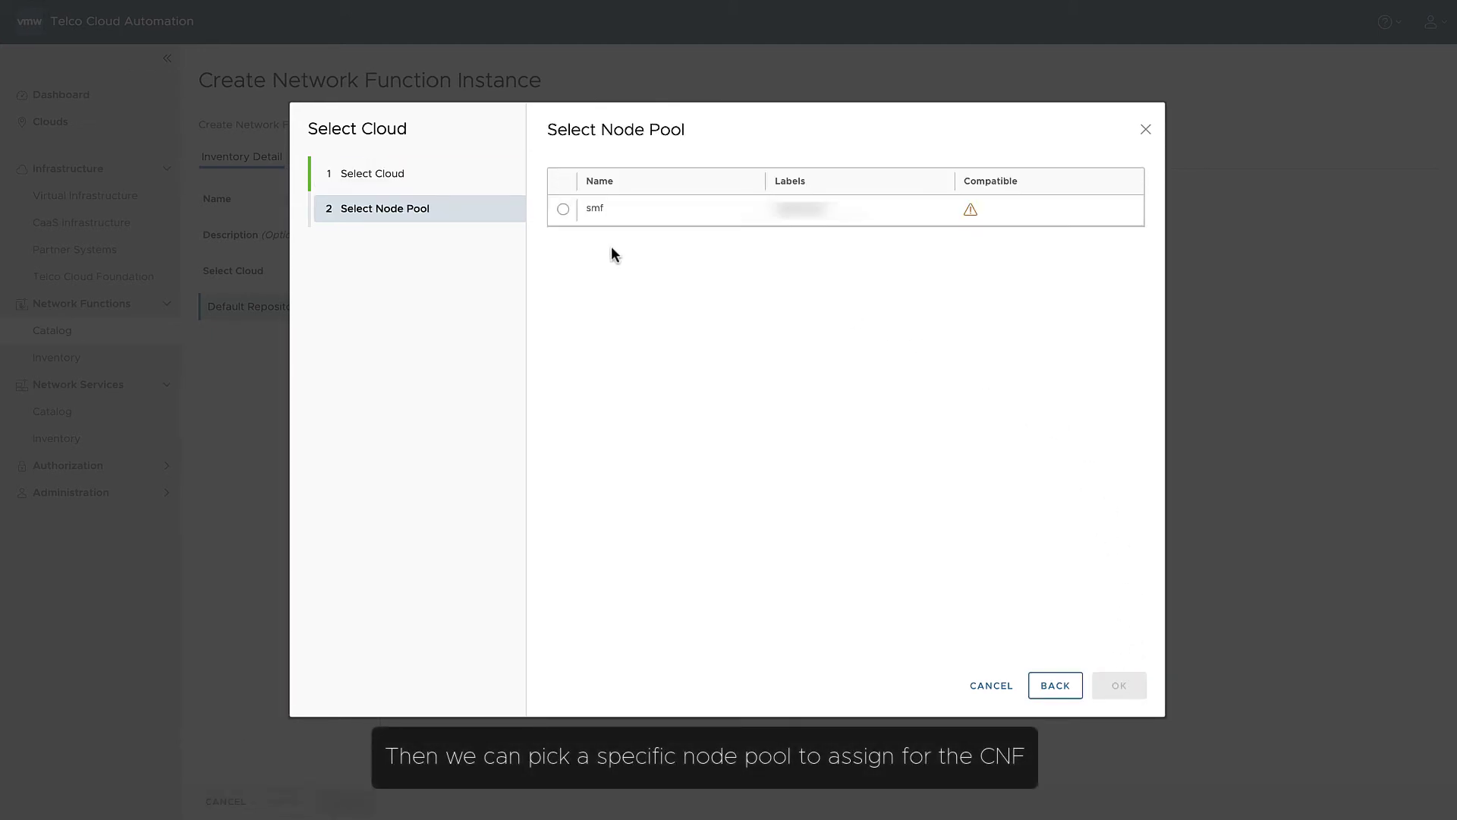
{"action": "left_click", "coordinate": [561, 209]}
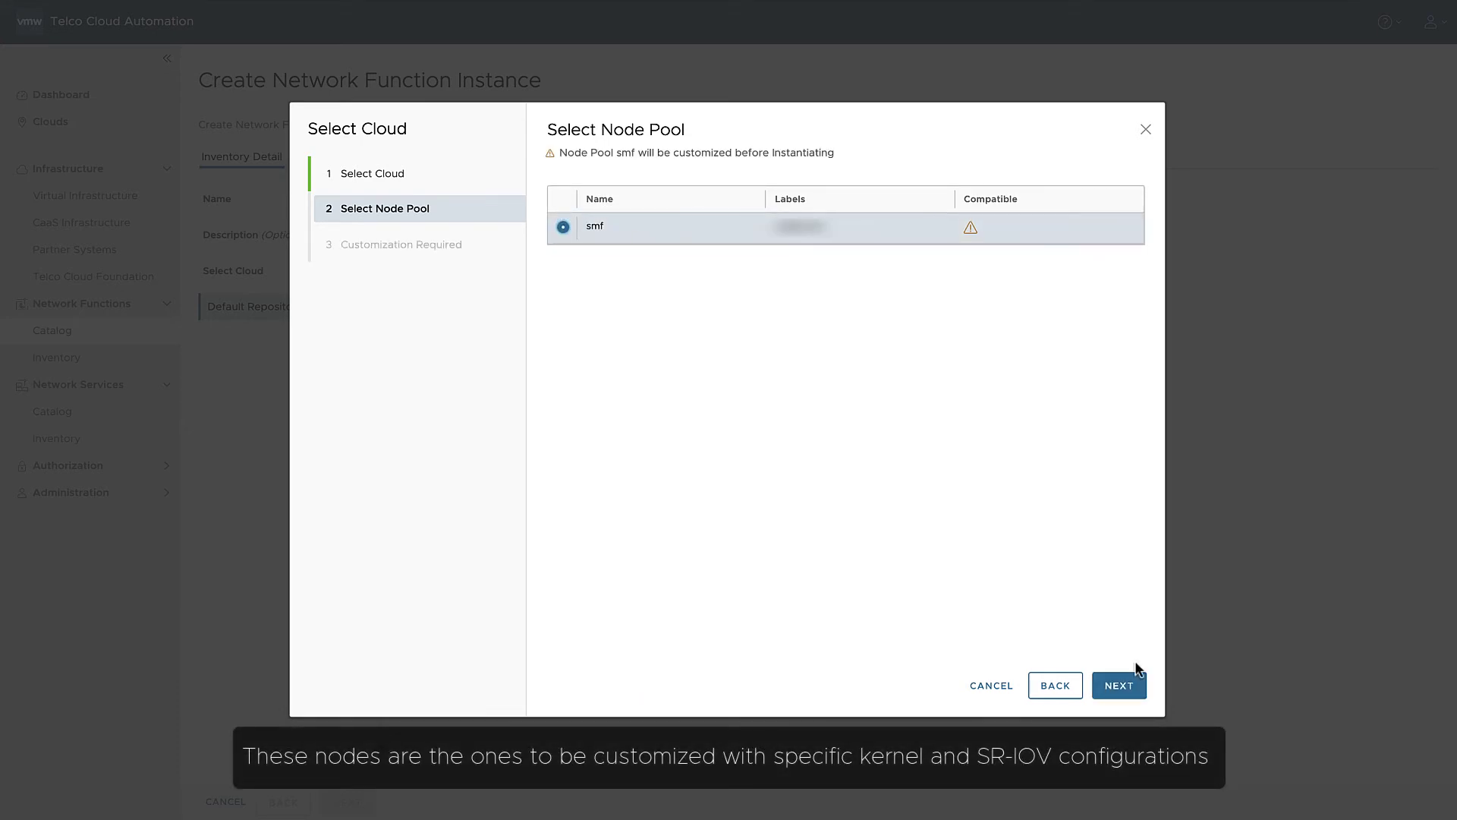
{"action": "left_click", "coordinate": [1132, 687]}
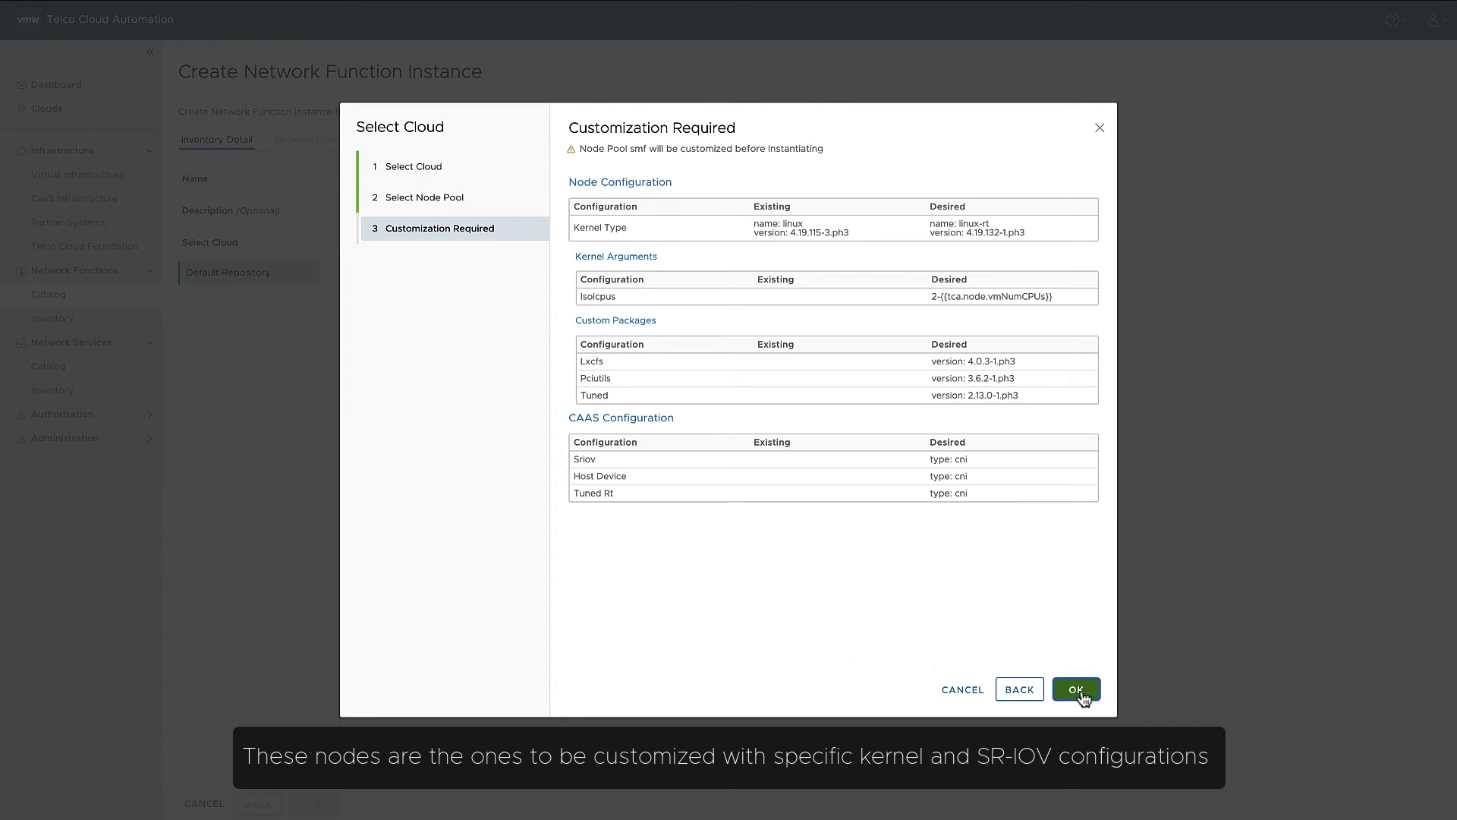
{"action": "left_click", "coordinate": [1078, 690]}
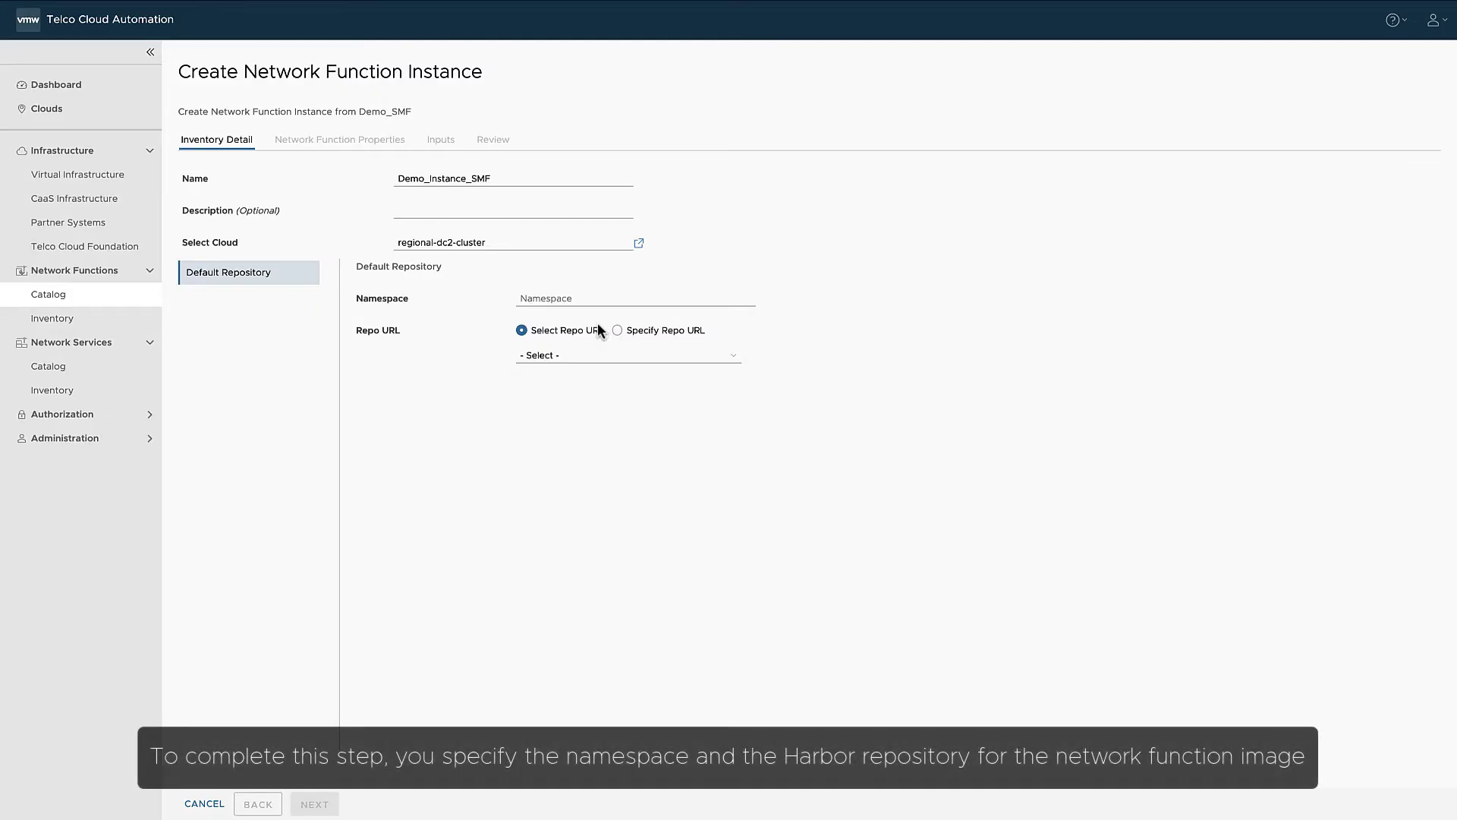
Set namespace smf with a pasted custom chart repository URL and advance to the inputs step
{"action": "left_click", "coordinate": [641, 330]}
{"action": "left_click", "coordinate": [619, 298]}
{"action": "type", "text": "smf"}
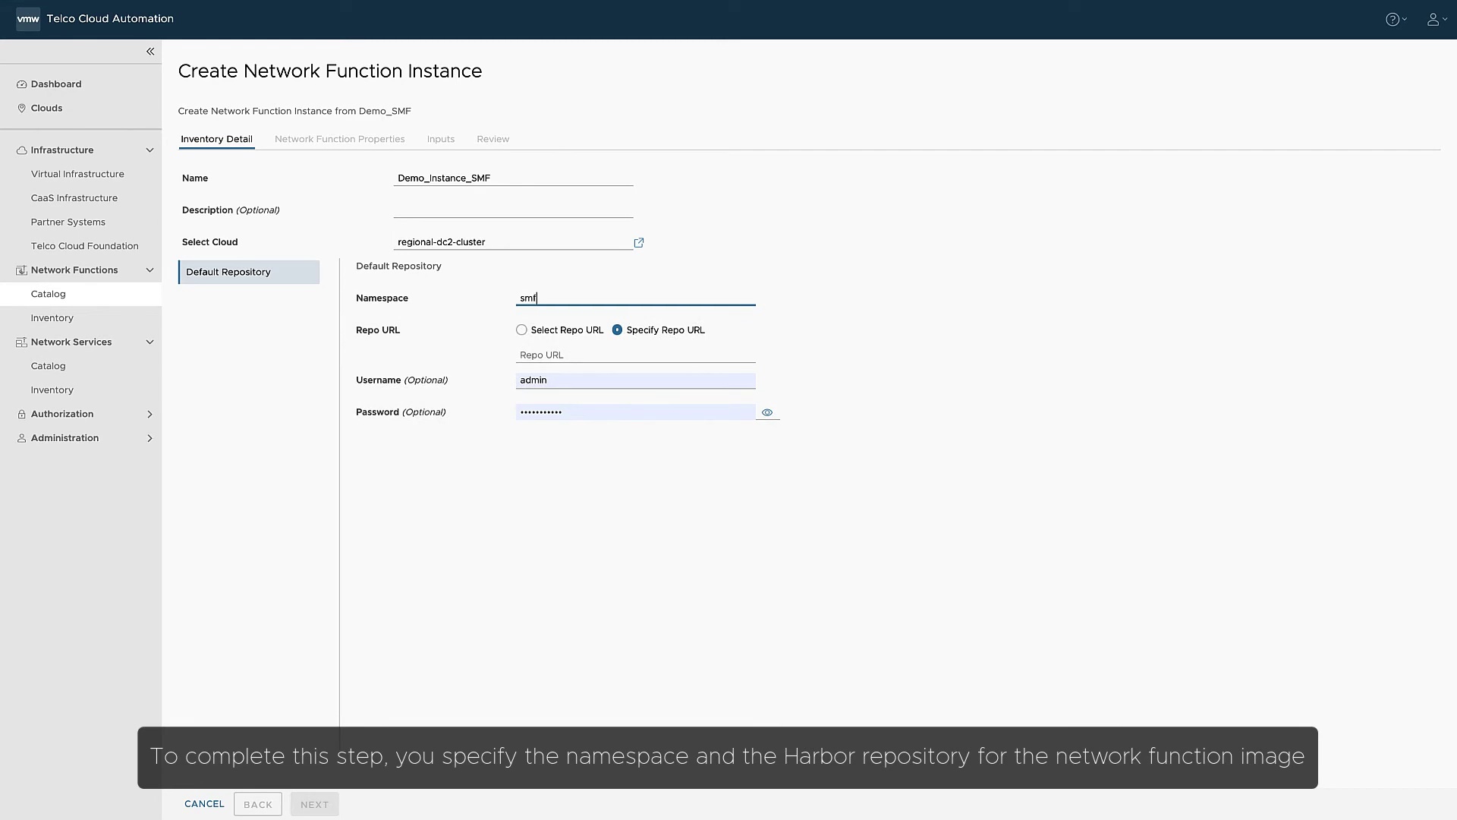
{"action": "key", "text": "Tab"}
{"action": "key", "text": "Tab"}
{"action": "key", "text": "ctrl+v"}
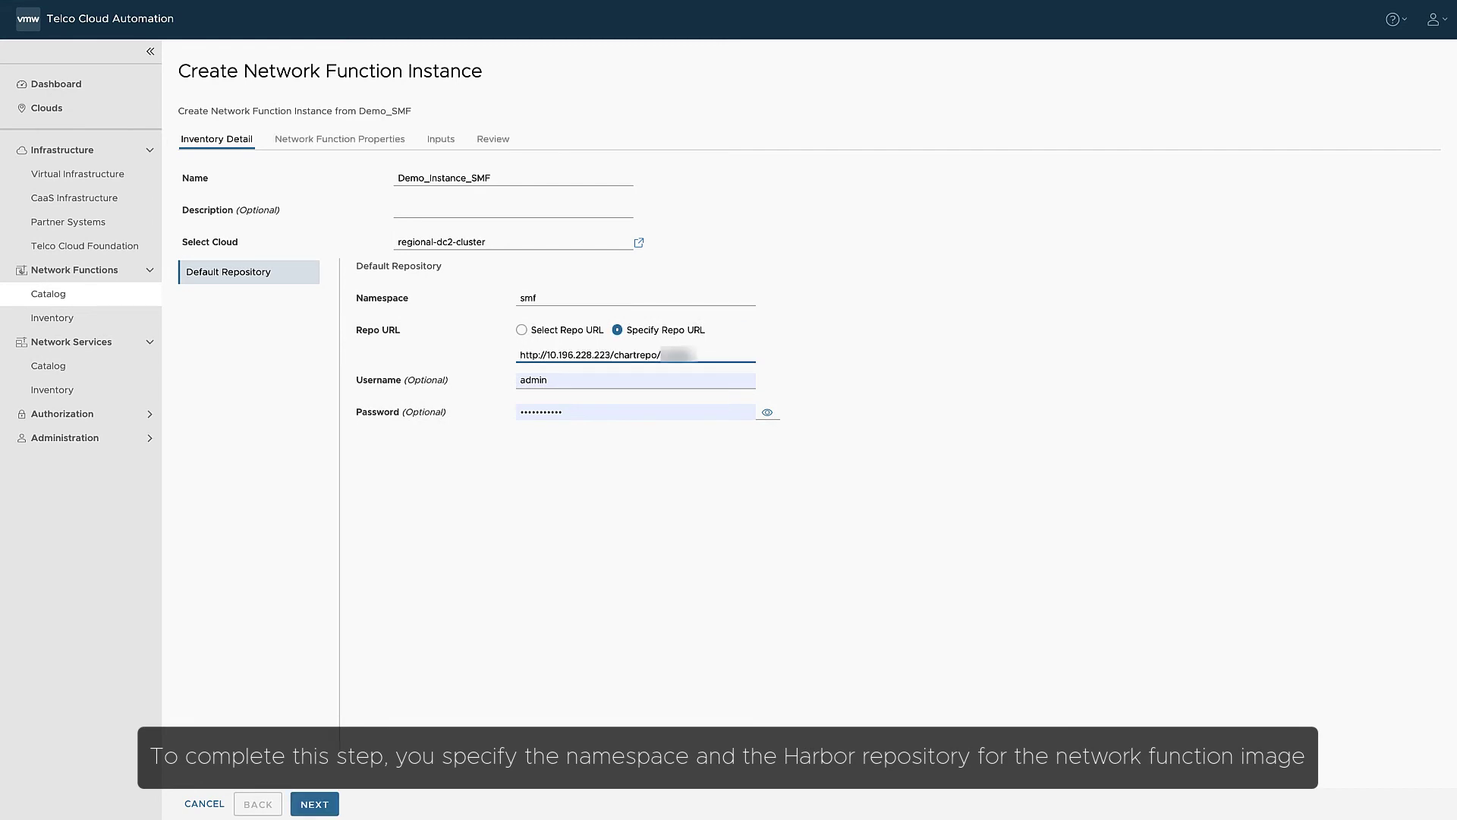
{"action": "left_click", "coordinate": [315, 803]}
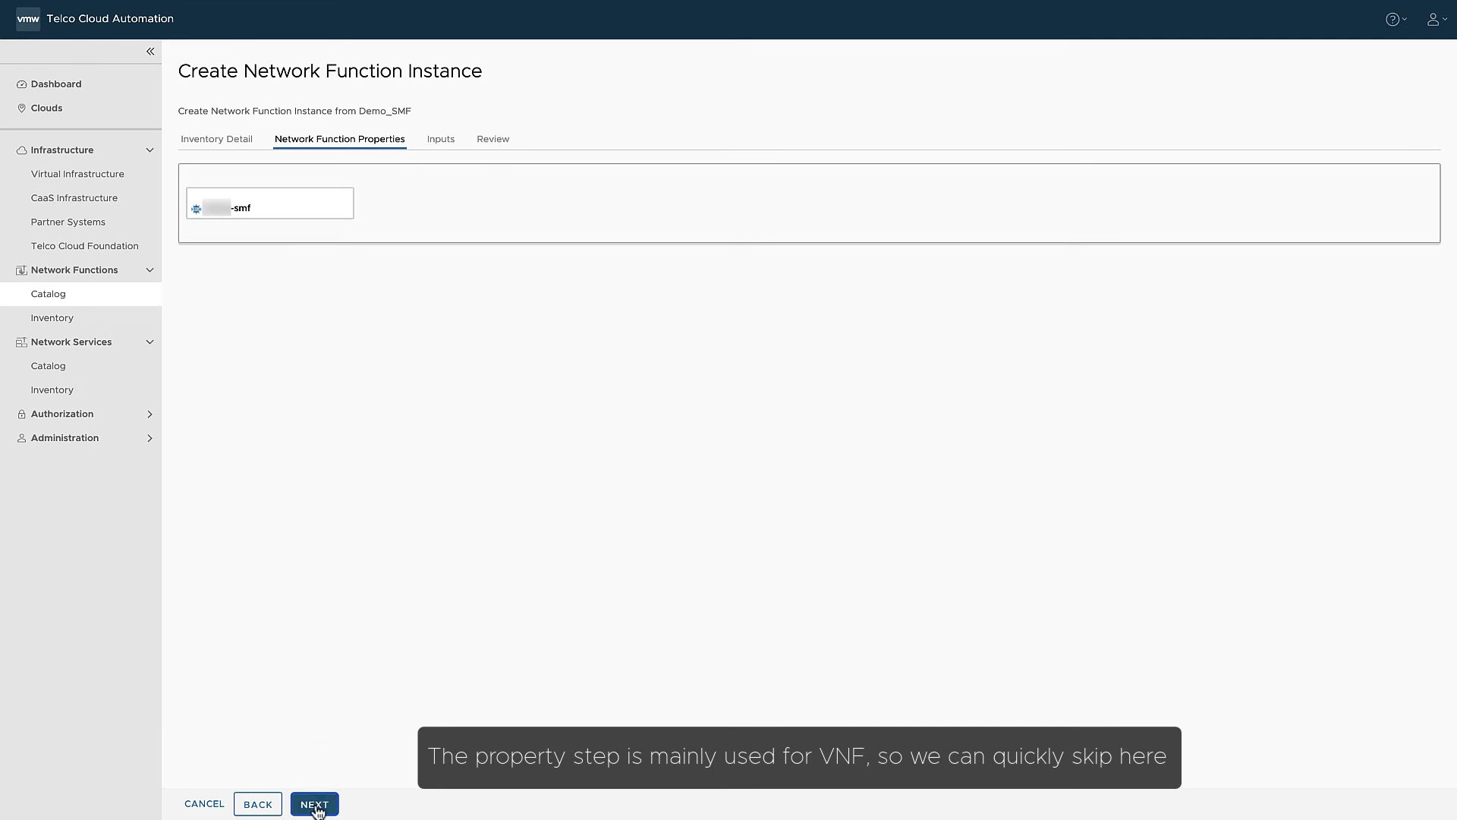
{"action": "left_click", "coordinate": [315, 806]}
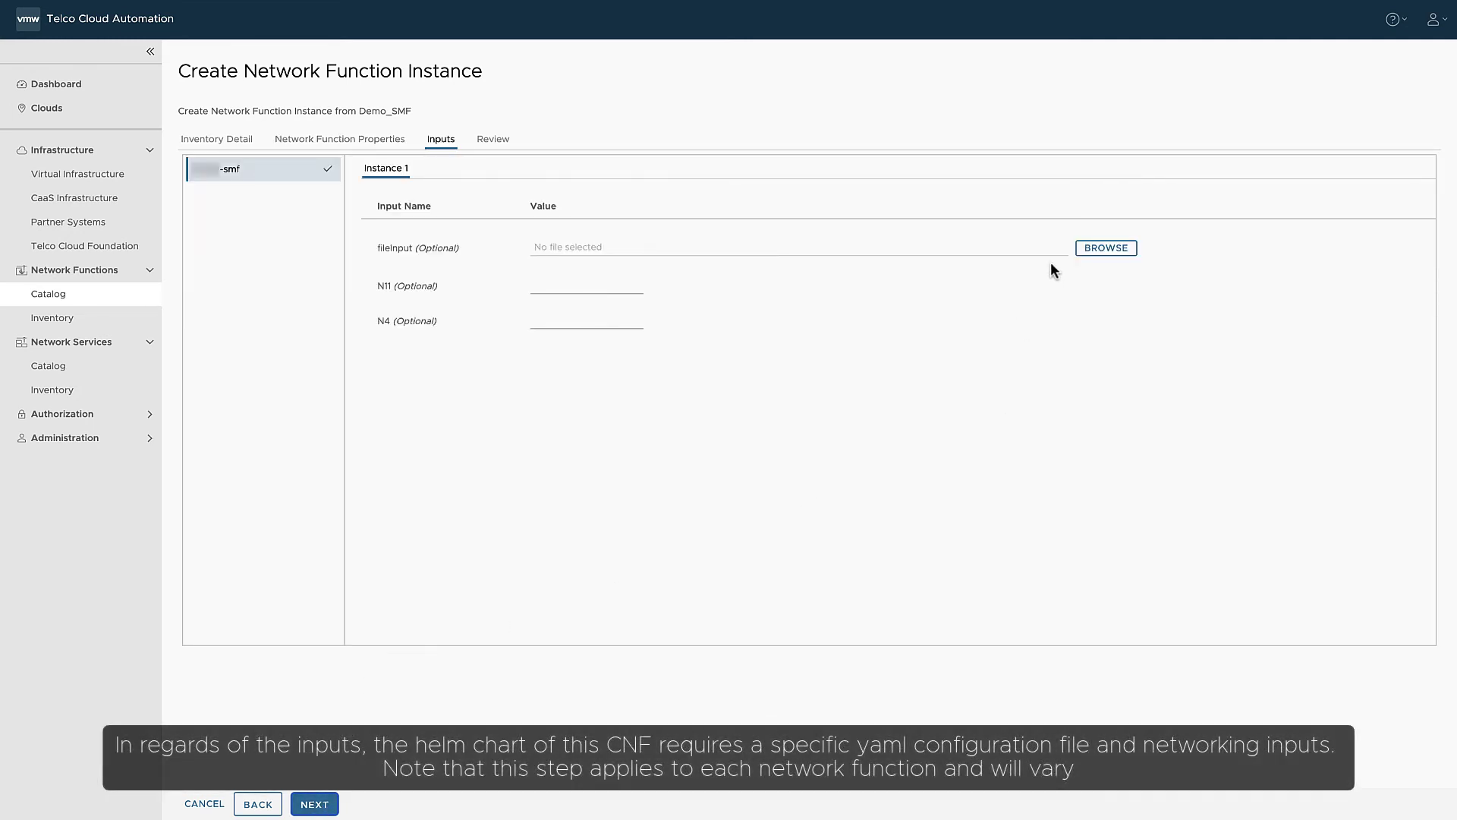
Load Input_SMF.yaml, set N11 to vlan-4052 and N4 to vlan-4053, then review
{"action": "left_click", "coordinate": [1104, 251]}
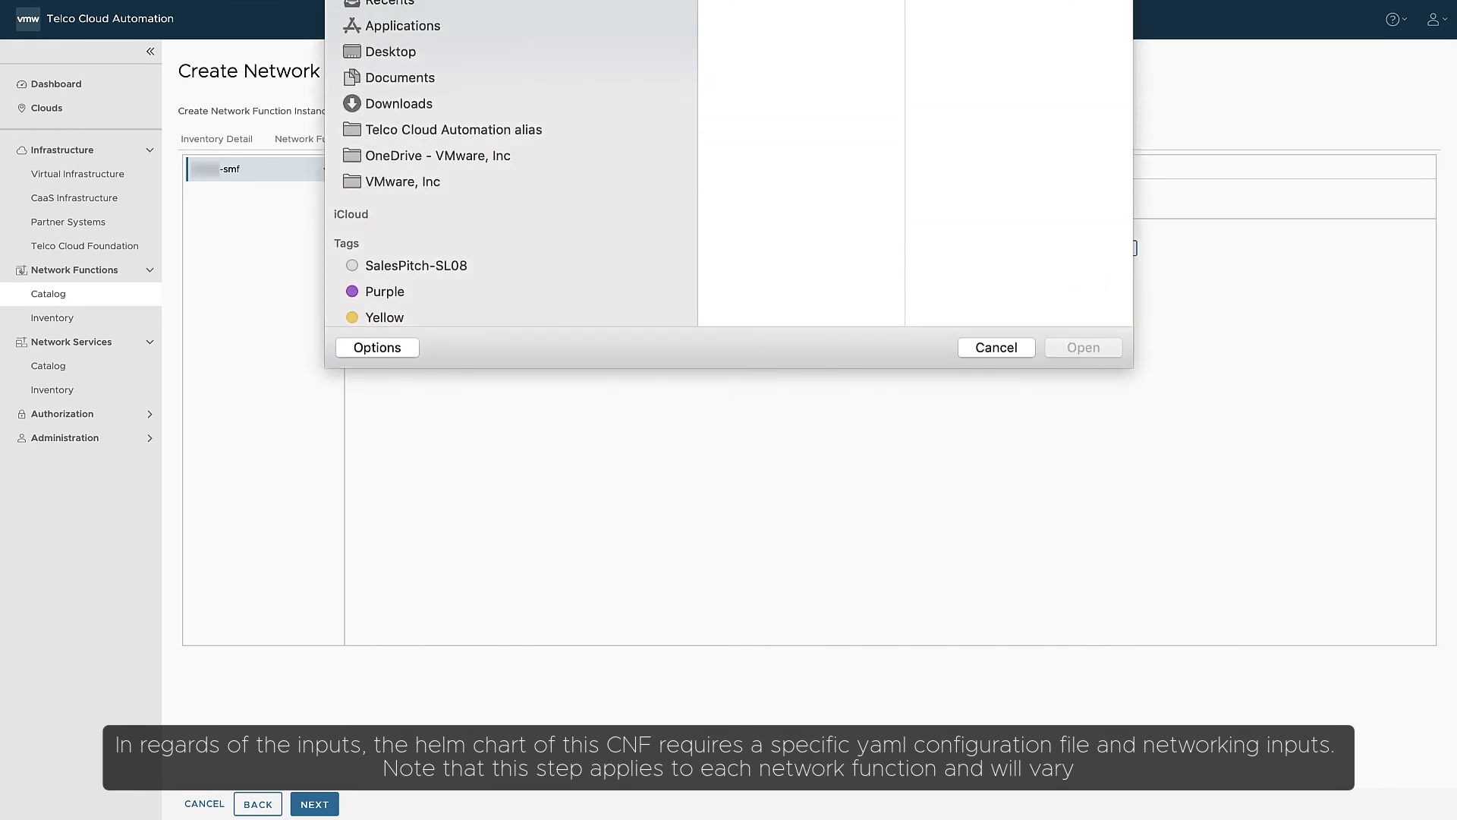
{"action": "left_click", "coordinate": [1086, 348]}
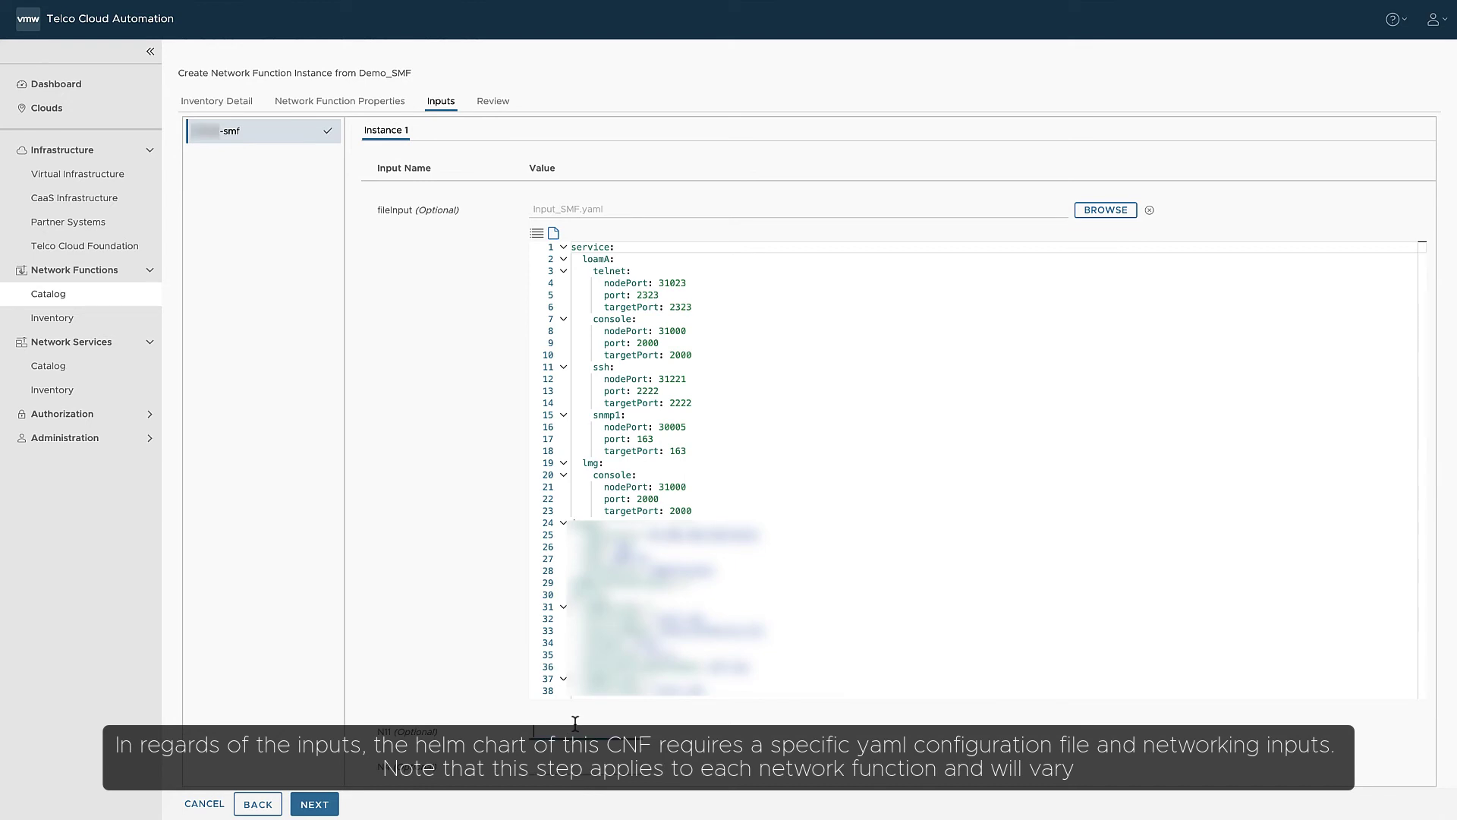
{"action": "left_click", "coordinate": [575, 722]}
{"action": "type", "text": "vlan-4052"}
{"action": "key", "text": "Tab"}
{"action": "type", "text": "vlan-4053"}
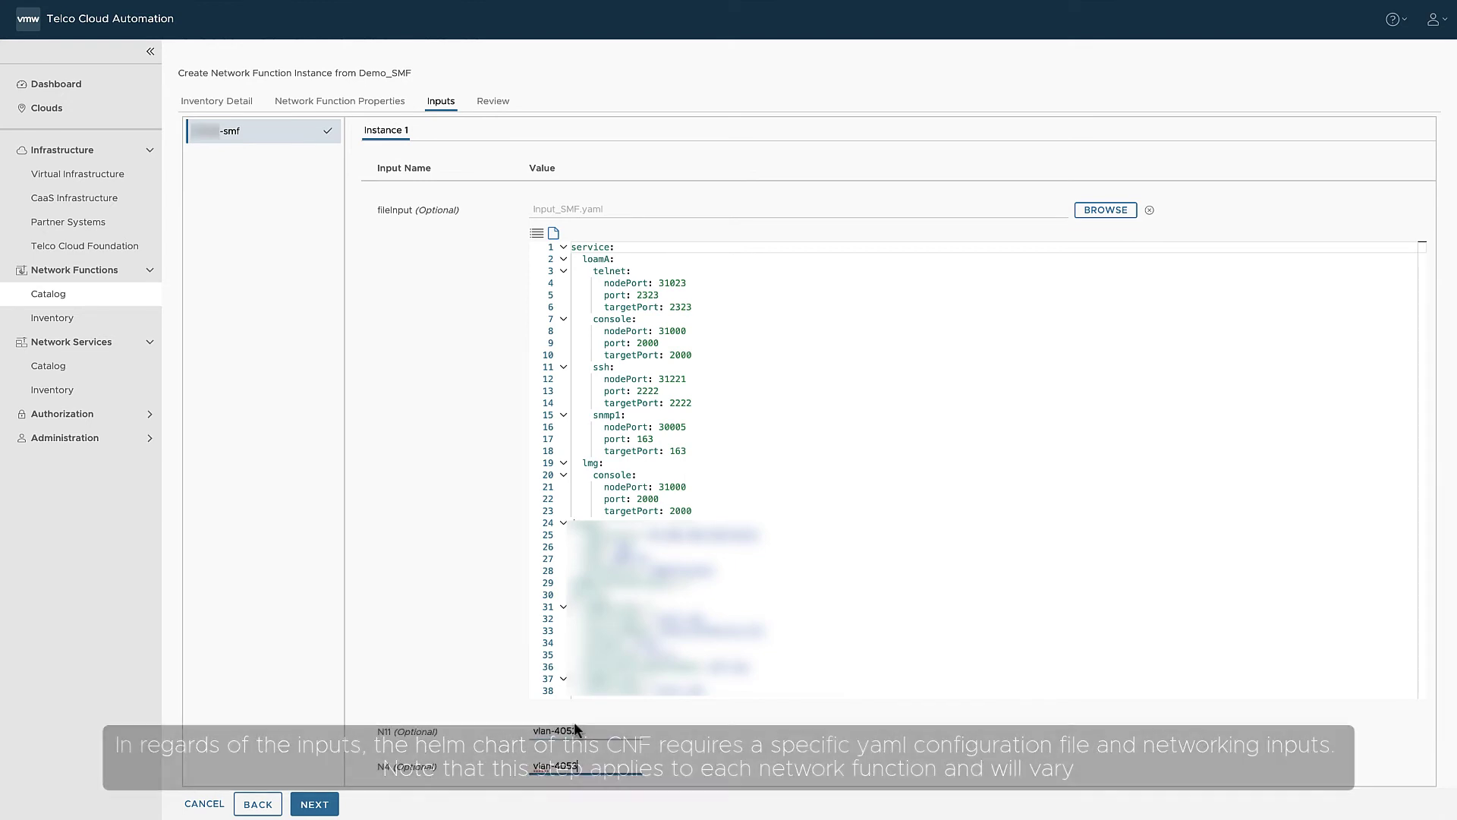
{"action": "left_click", "coordinate": [325, 809]}
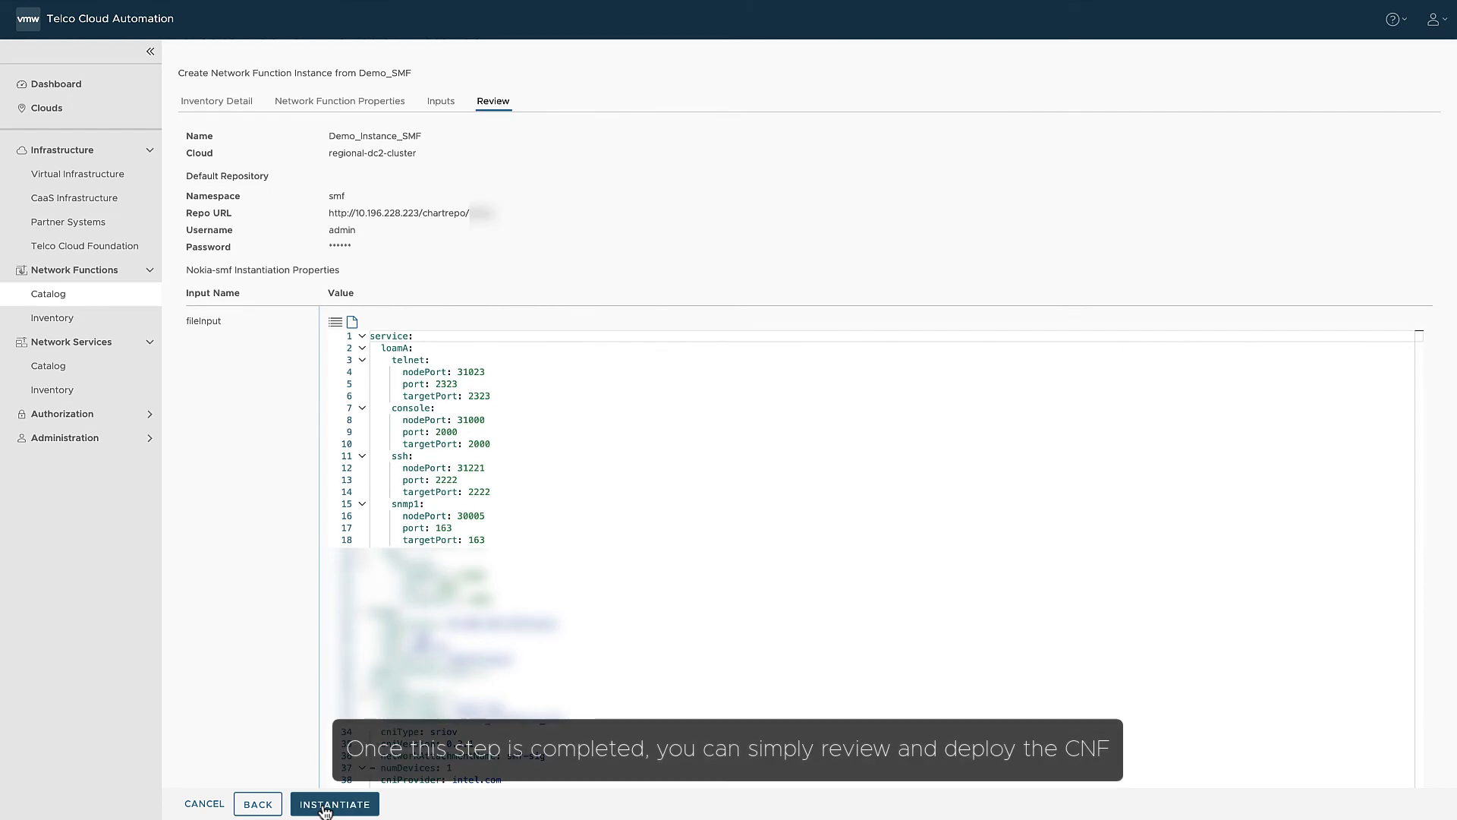
Instantiate Demo_Instance_SMF and expand its inventory row and instantiate task to follow progress
{"action": "left_click", "coordinate": [326, 804]}
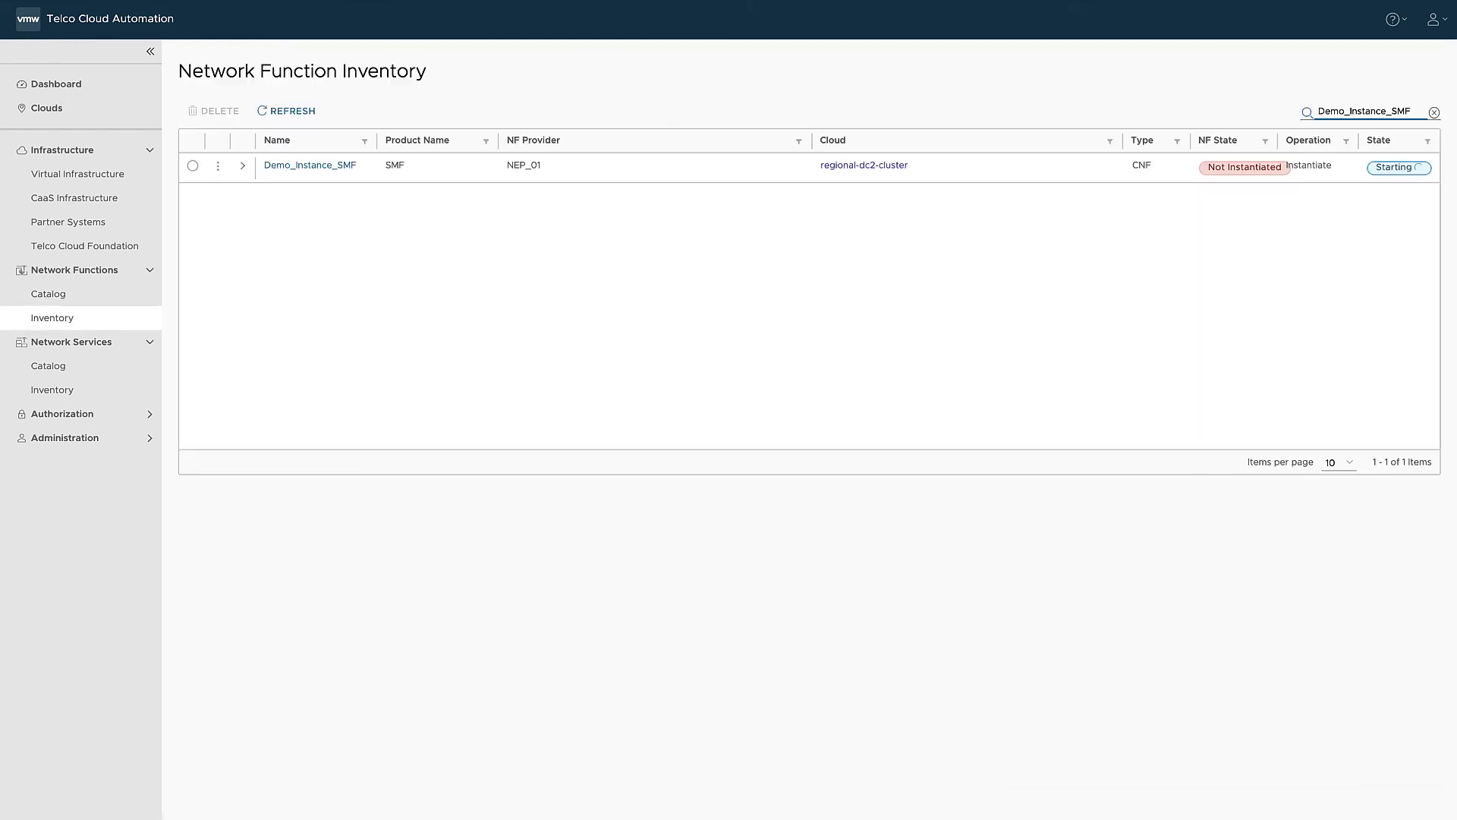
{"action": "left_click", "coordinate": [242, 169]}
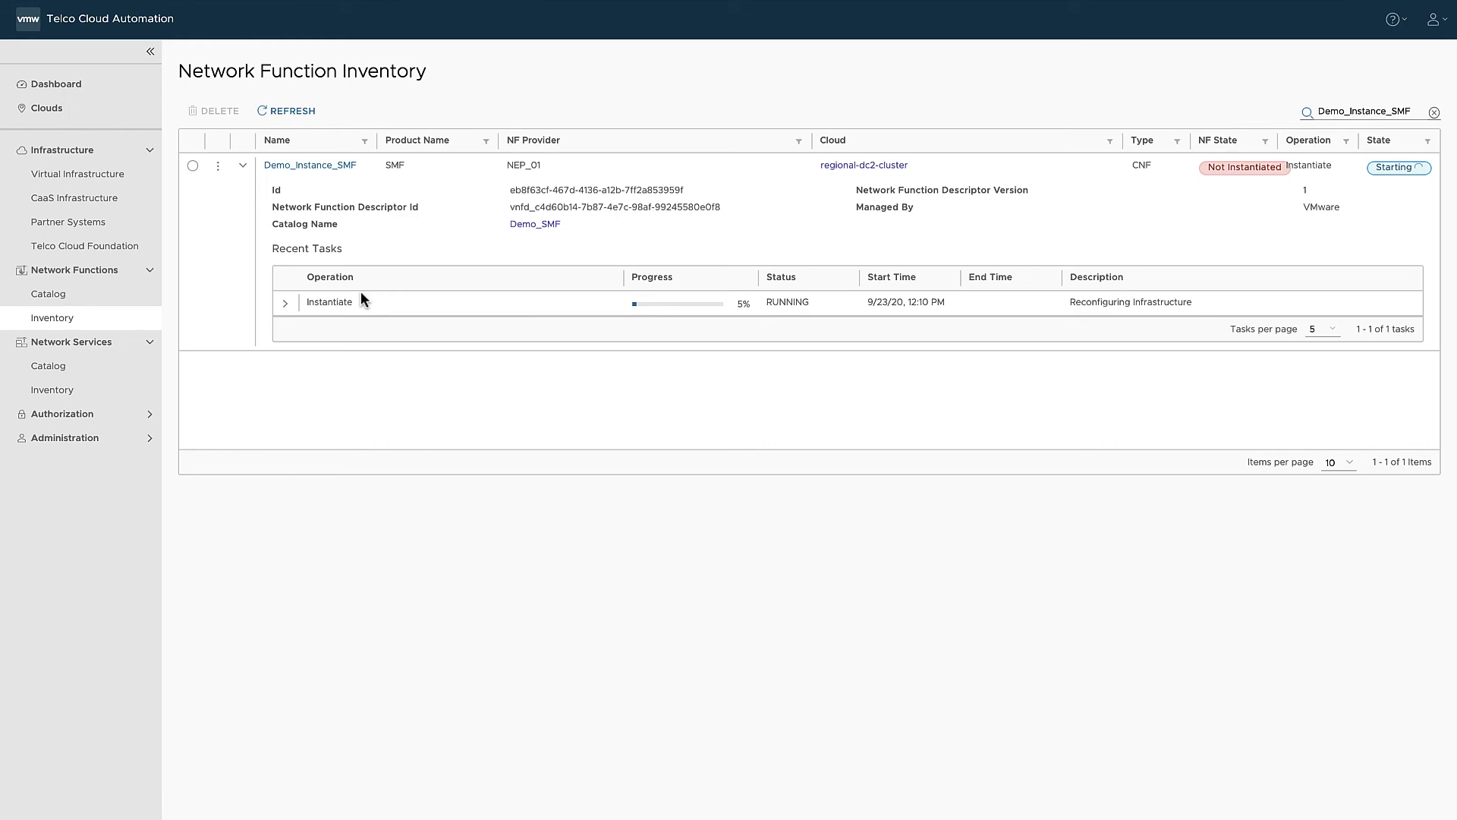
{"action": "left_click", "coordinate": [286, 303]}
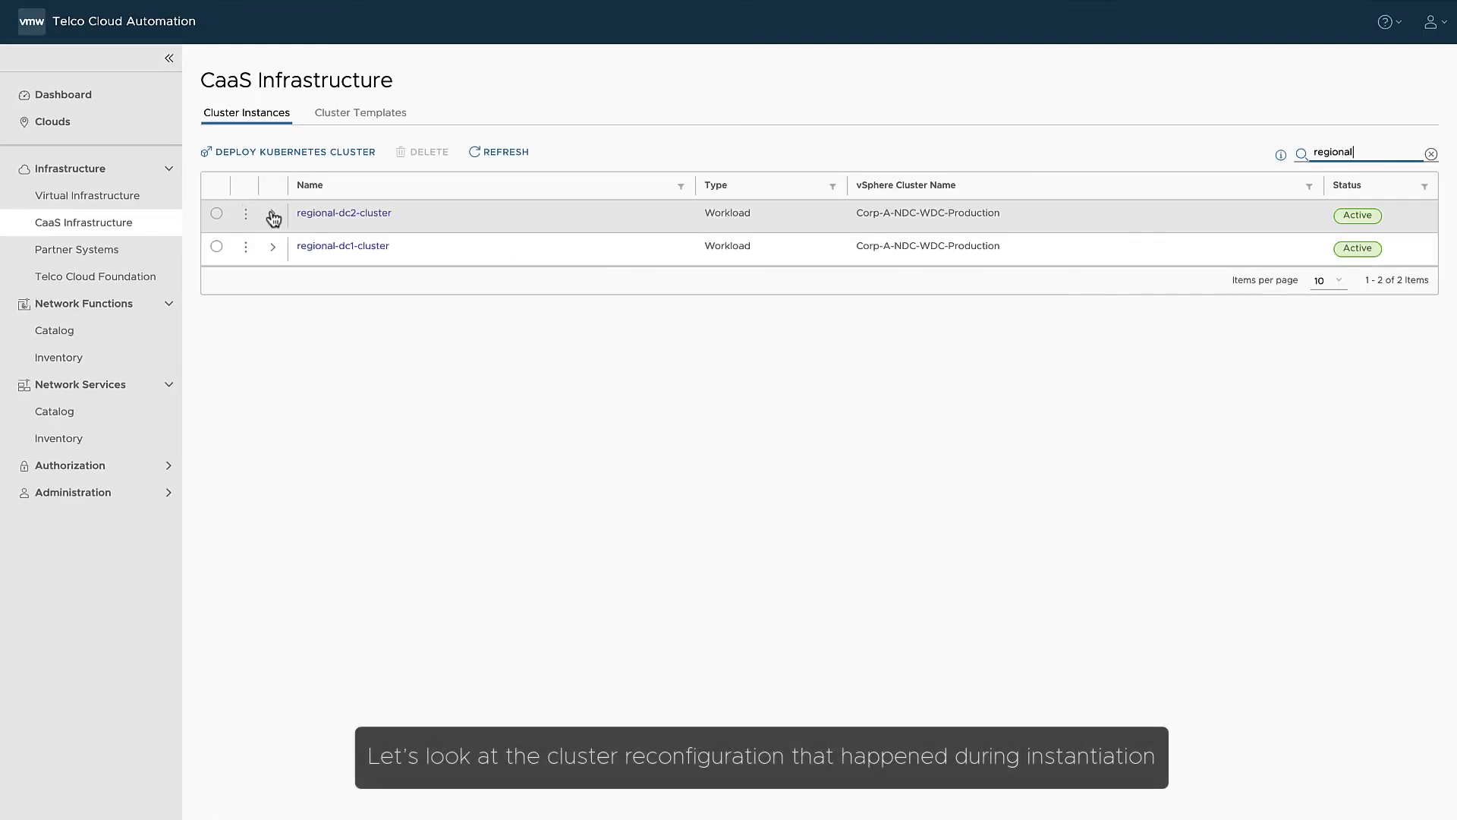
Expand regional-dc2-cluster's details and scroll through its node profile reconfiguration task steps
{"action": "left_click", "coordinate": [275, 216]}
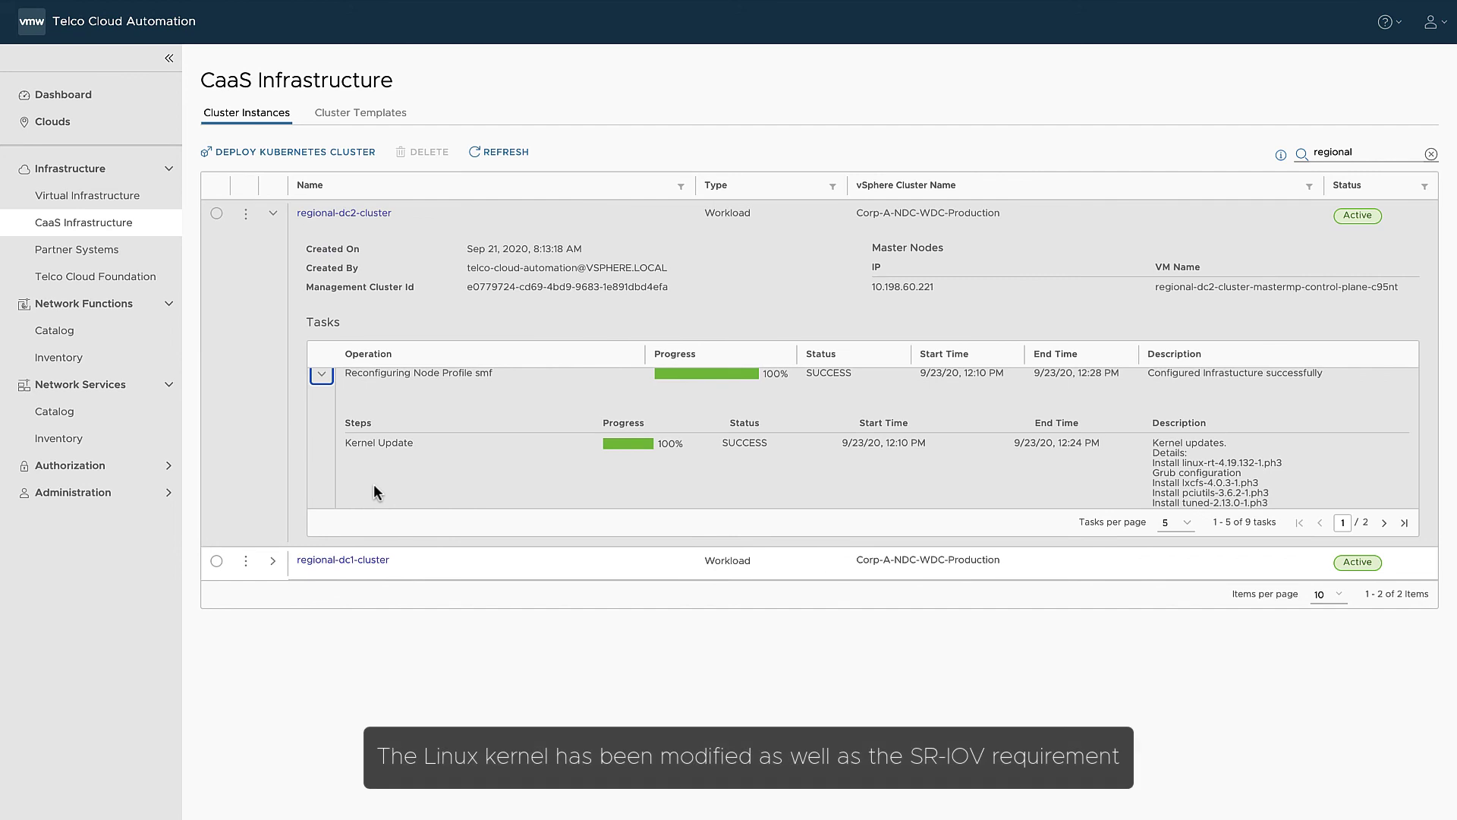
{"action": "scroll", "coordinate": [444, 471], "scroll_direction": "down", "scroll_amount": 1}
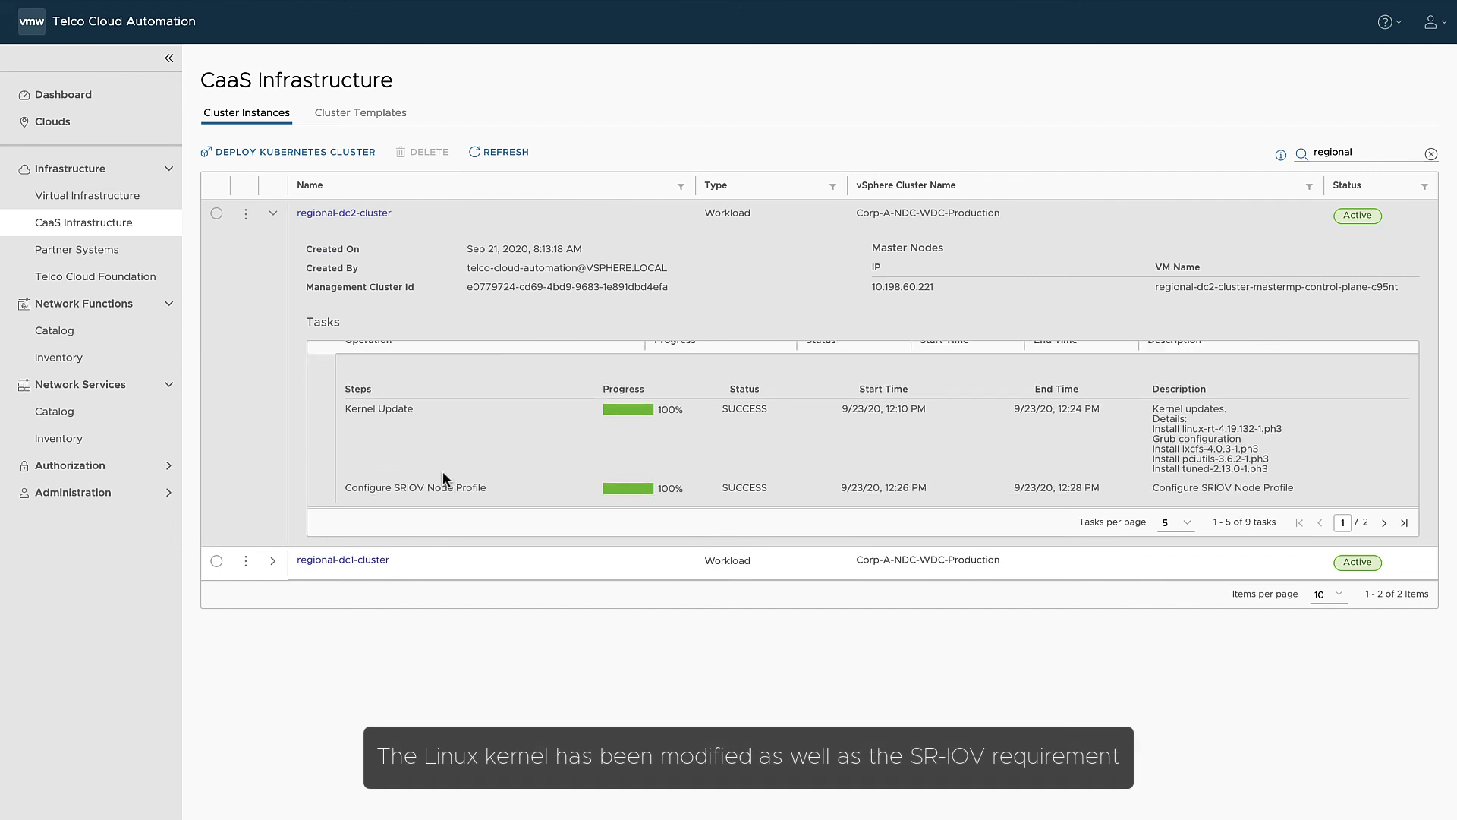